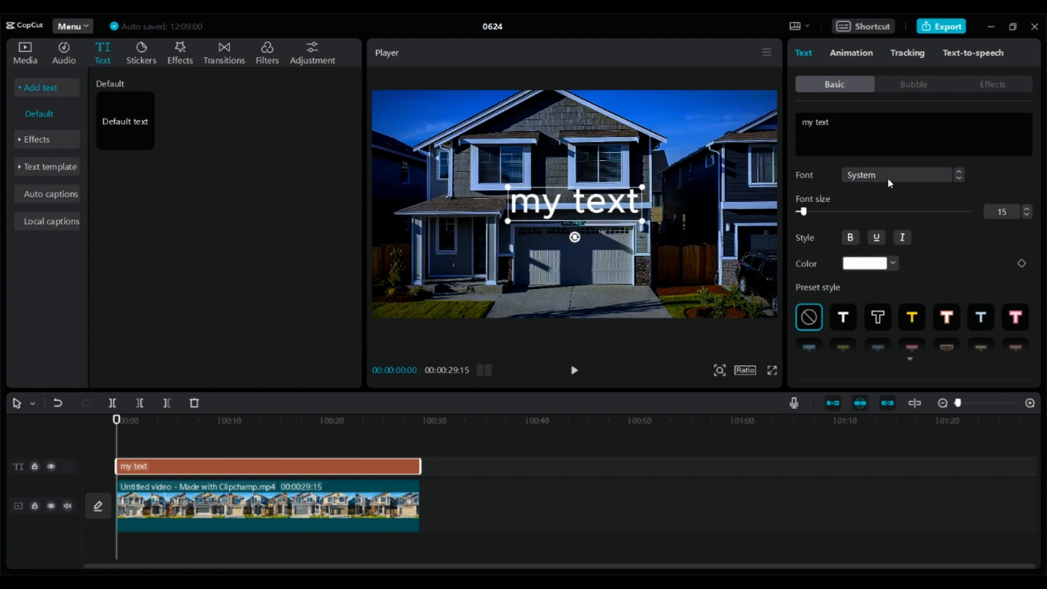
Step: Set the font of "my text" to Gill Sans Ultra Bold and its font size to 24
{"action": "left_click", "coordinate": [862, 176]}
{"action": "left_click", "coordinate": [907, 175]}
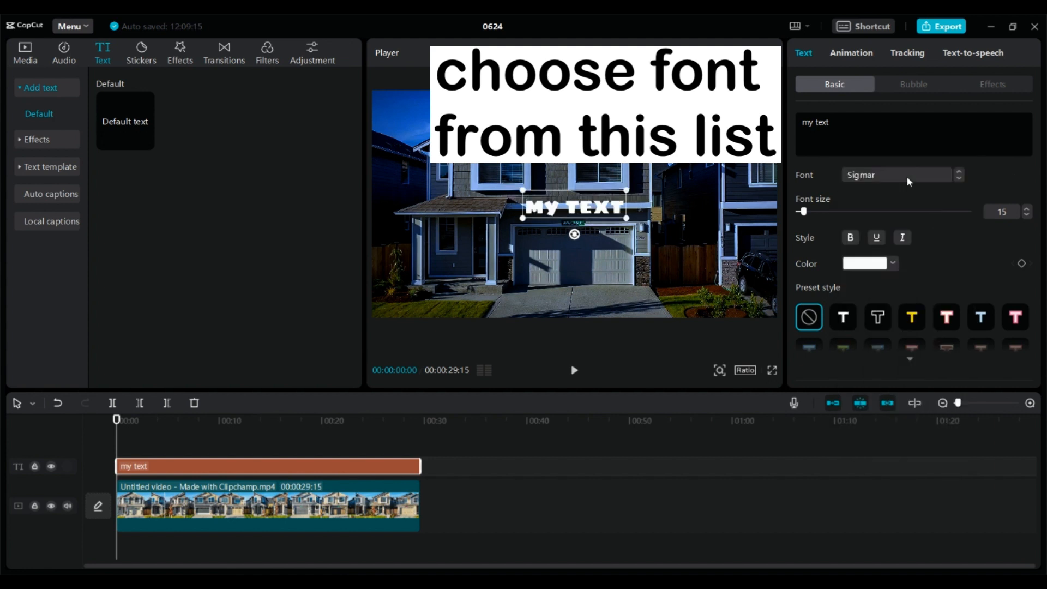
{"action": "left_click", "coordinate": [907, 176]}
{"action": "scroll", "coordinate": [898, 199], "scroll_direction": "down", "scroll_amount": 15}
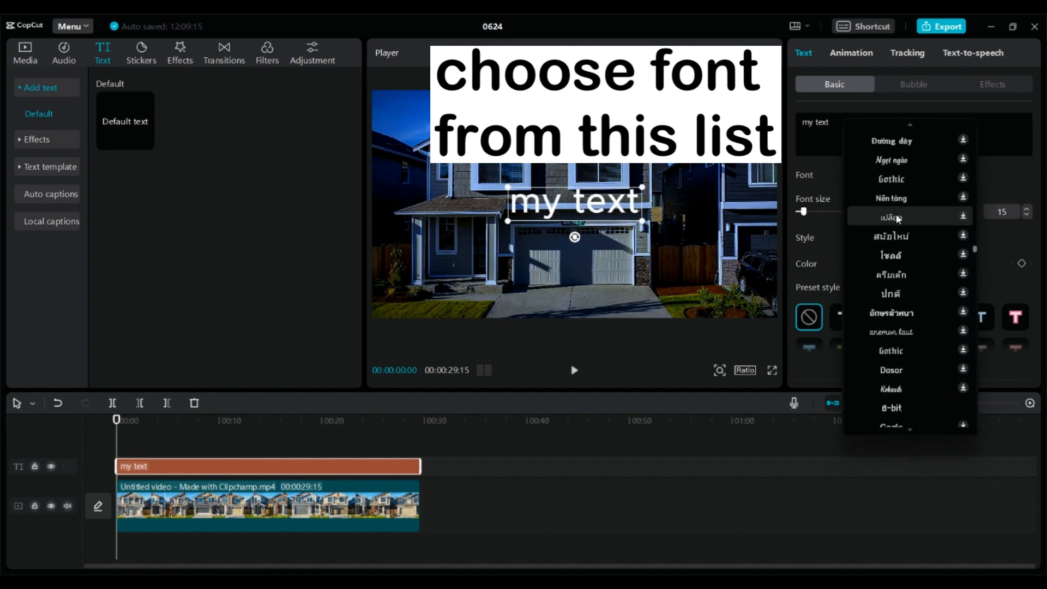
{"action": "scroll", "coordinate": [972, 316], "scroll_direction": "down", "scroll_amount": 15}
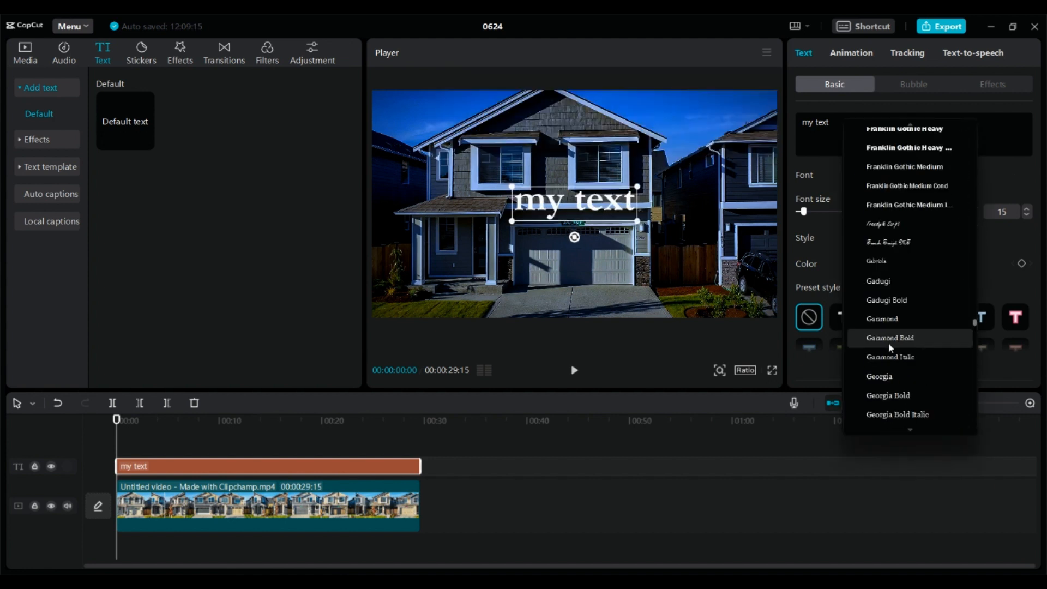
{"action": "scroll", "coordinate": [900, 262], "scroll_direction": "down", "scroll_amount": 2}
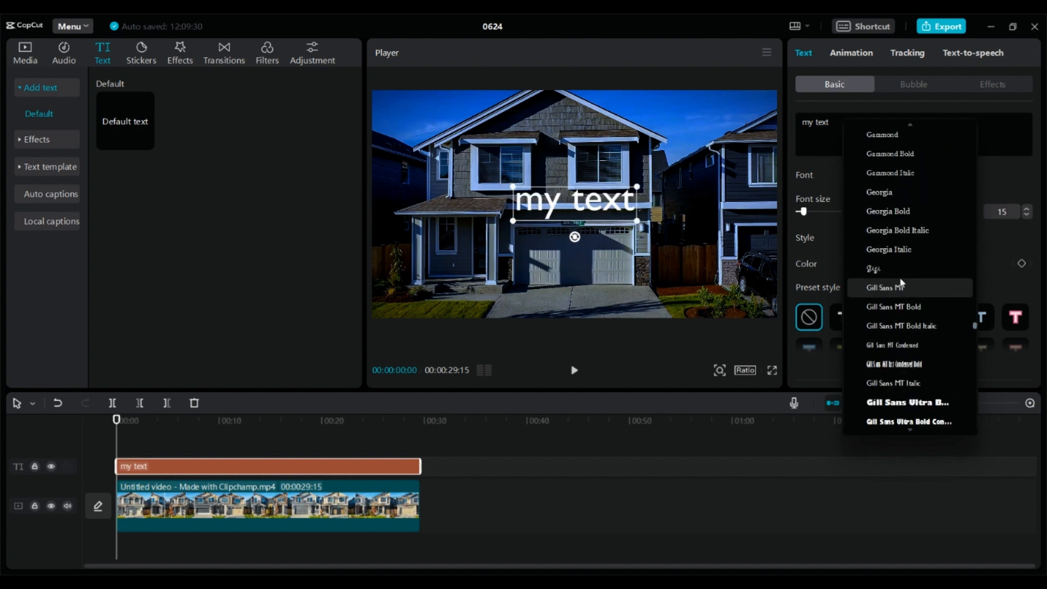
{"action": "left_click", "coordinate": [897, 403]}
{"action": "left_click_drag", "start_coordinate": [808, 215], "coordinate": [812, 212]}
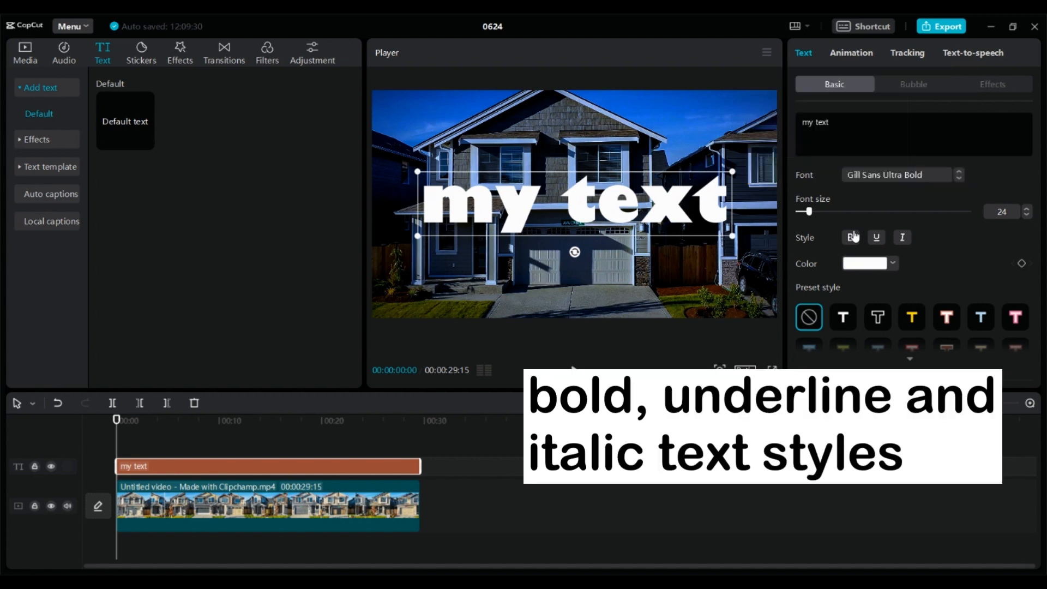
Step: Try the underline and italic styles on the text, and switch both off again
{"action": "left_click", "coordinate": [876, 239]}
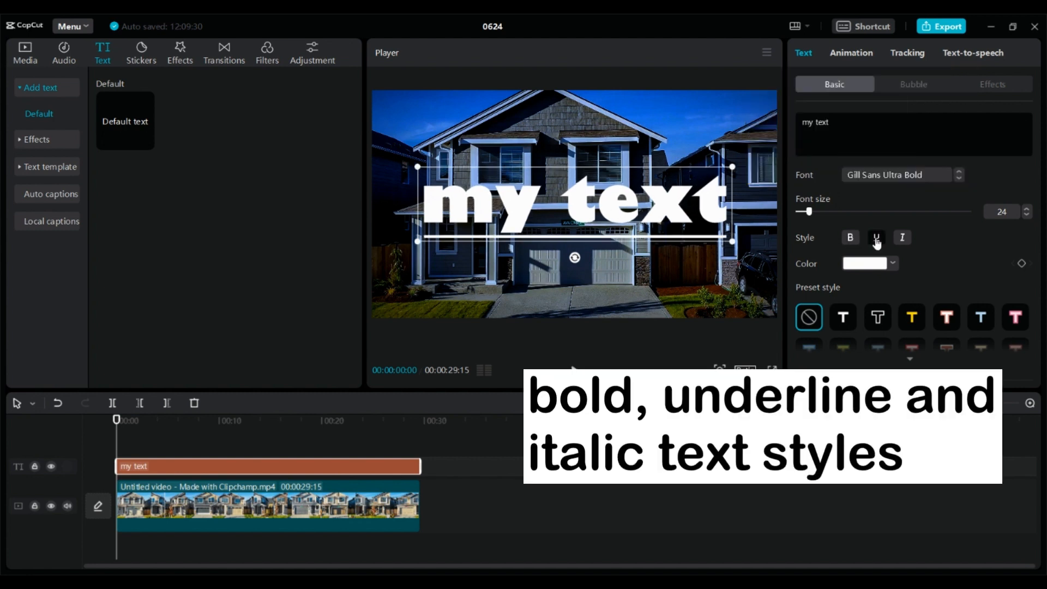
{"action": "left_click", "coordinate": [741, 267]}
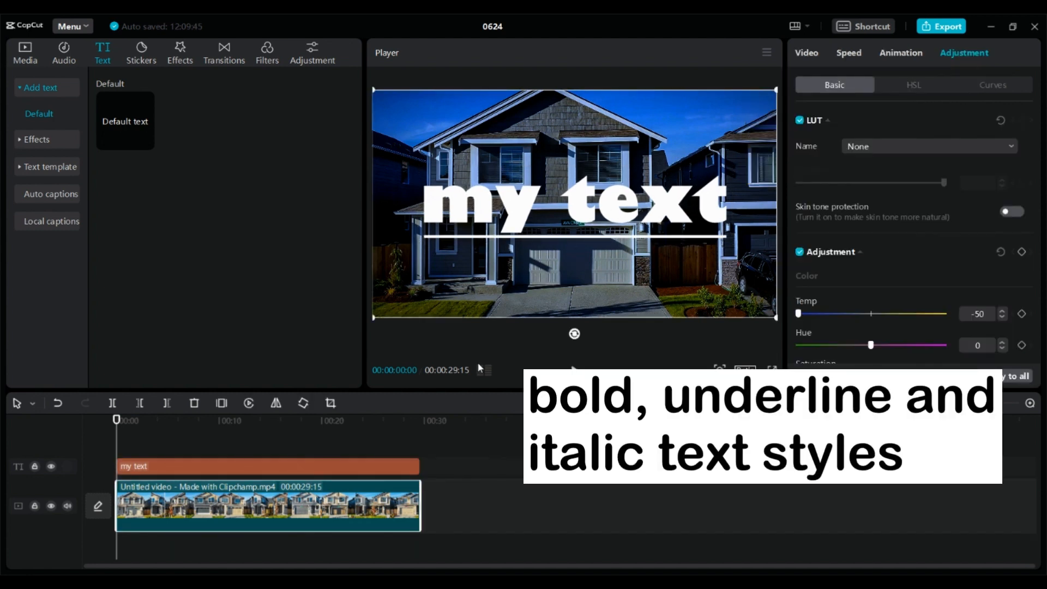
{"action": "left_click", "coordinate": [371, 470]}
{"action": "left_click", "coordinate": [904, 237]}
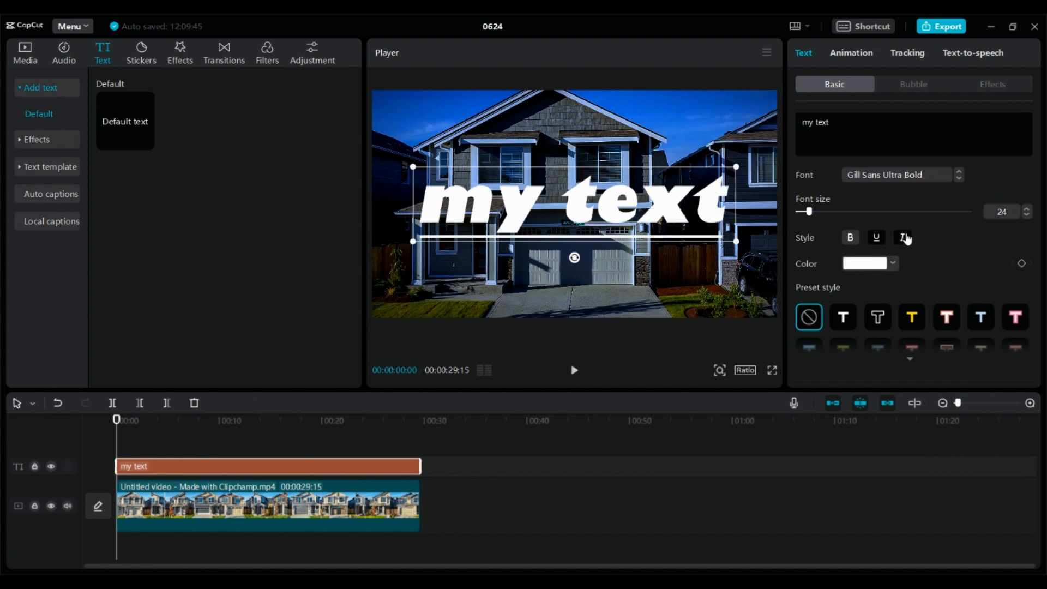
{"action": "left_click", "coordinate": [876, 237]}
{"action": "left_click", "coordinate": [902, 238]}
Step: Try a green swatch as the text color, and settle on a yellow-orange one
{"action": "left_click", "coordinate": [892, 264]}
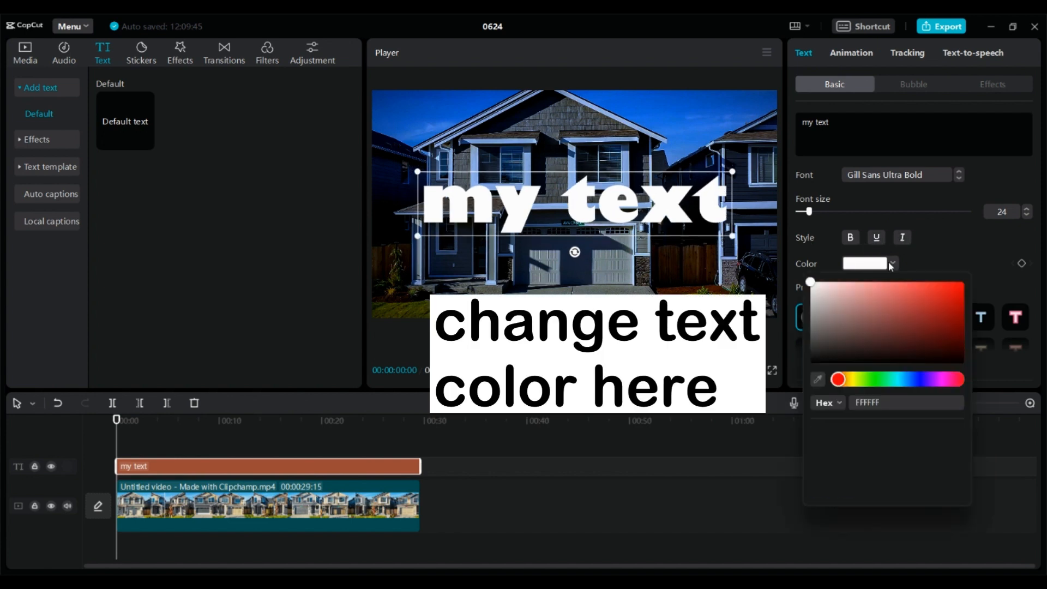
{"action": "scroll", "coordinate": [845, 464], "scroll_direction": "down", "scroll_amount": 3}
{"action": "left_click", "coordinate": [863, 440]}
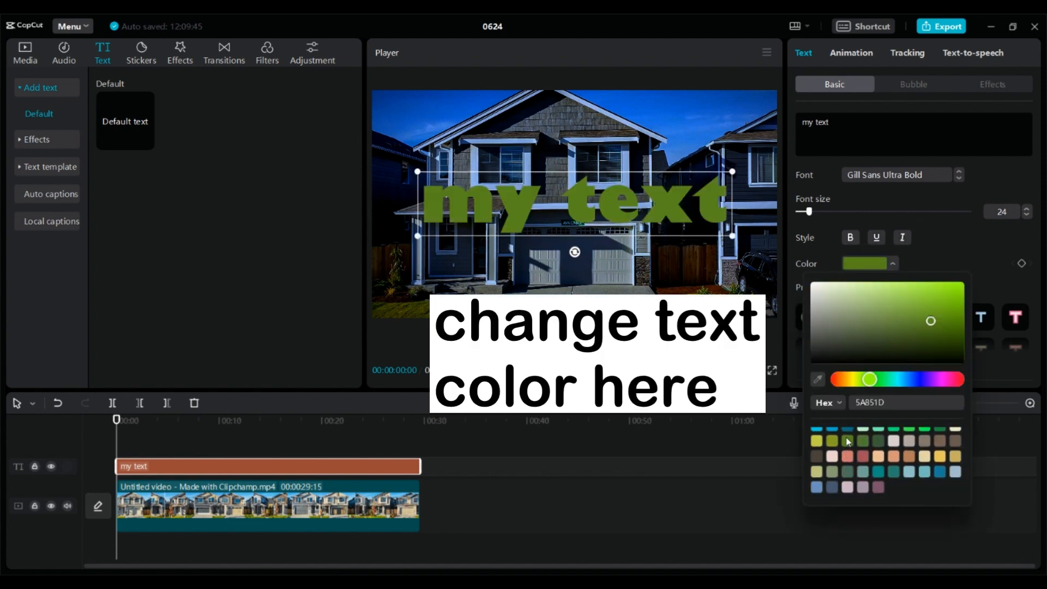
{"action": "left_click", "coordinate": [908, 448]}
{"action": "scroll", "coordinate": [908, 448], "scroll_direction": "up", "scroll_amount": 3}
{"action": "left_click", "coordinate": [908, 449]}
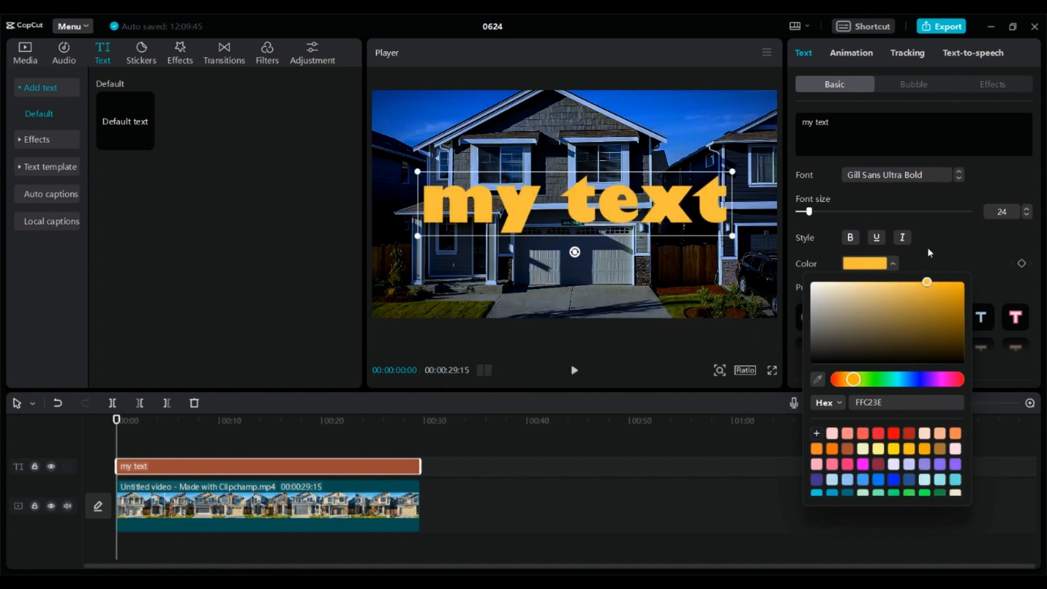
{"action": "left_click", "coordinate": [947, 251]}
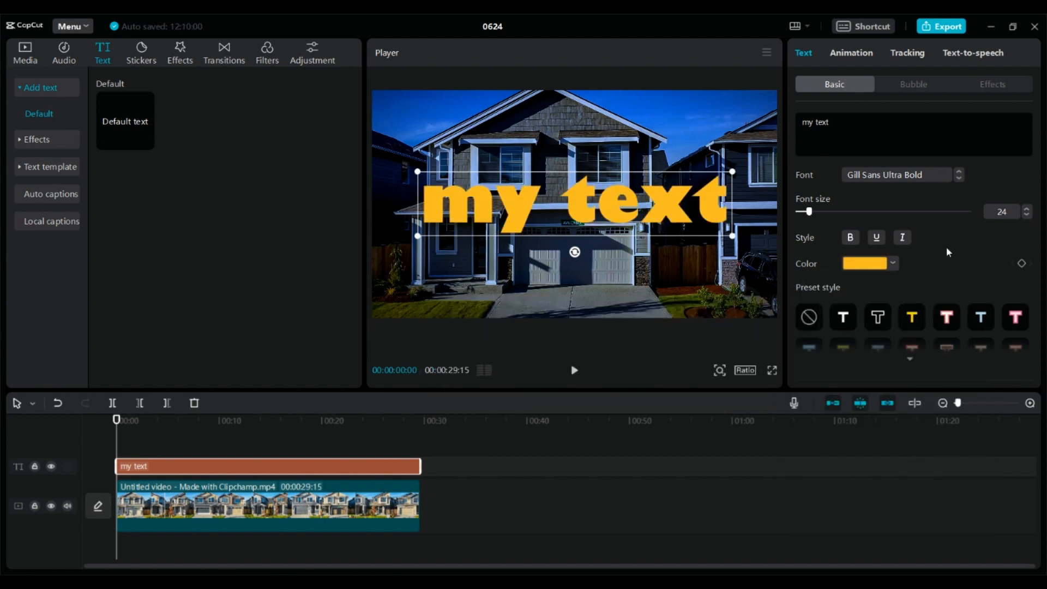
Step: Try the black-on-white and black-on-yellow preset styles on the text, and reset it to no preset
{"action": "scroll", "coordinate": [946, 248], "scroll_direction": "down", "scroll_amount": 3}
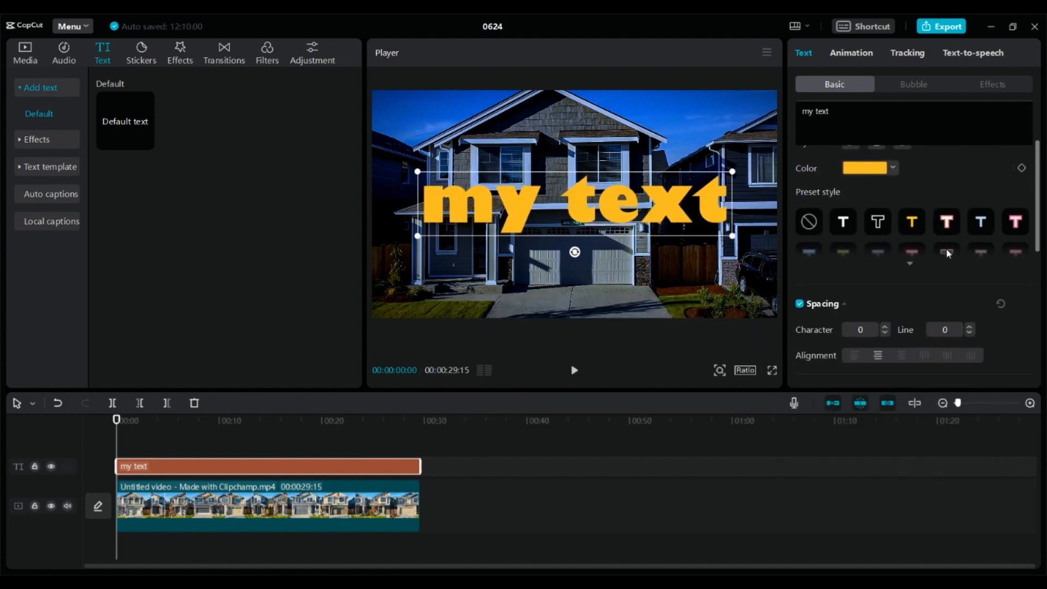
{"action": "left_click", "coordinate": [907, 261]}
{"action": "left_click", "coordinate": [843, 287]}
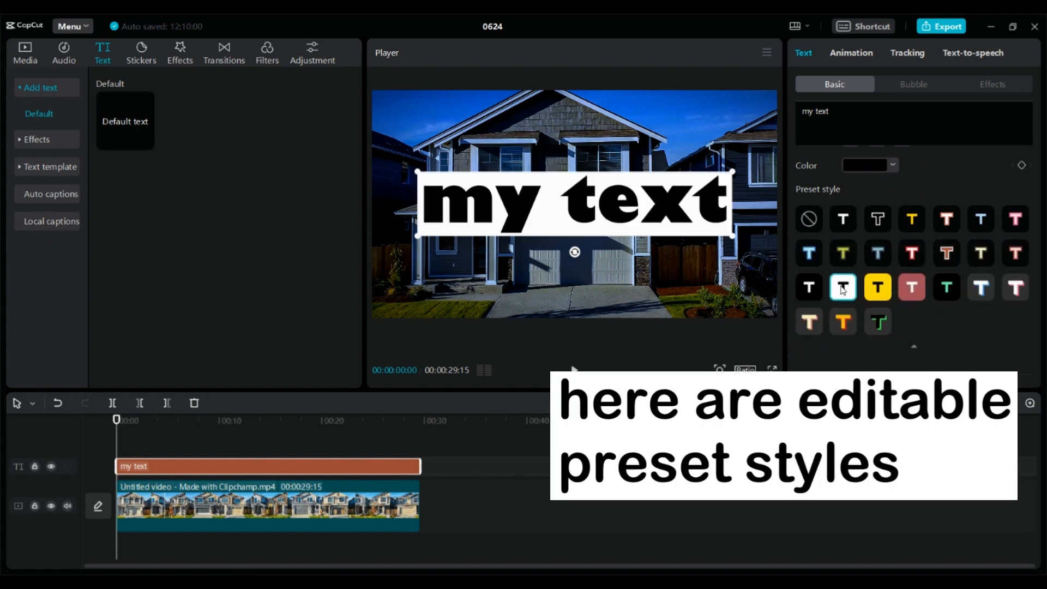
{"action": "left_click", "coordinate": [878, 289]}
{"action": "left_click", "coordinate": [894, 263]}
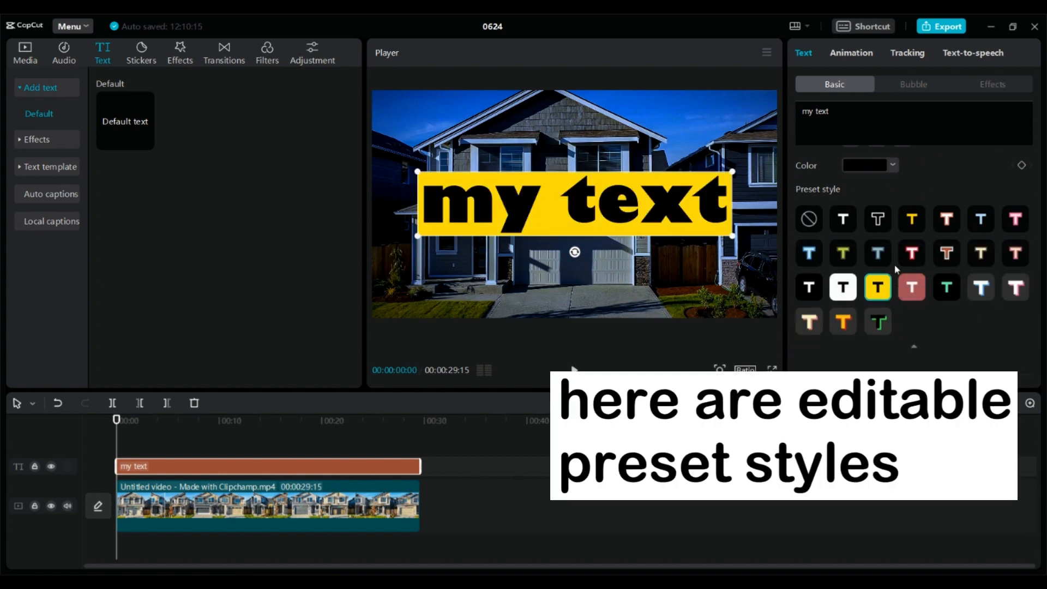
{"action": "left_click", "coordinate": [809, 219]}
Step: Set the text color to a bright orange
{"action": "left_click", "coordinate": [889, 166]}
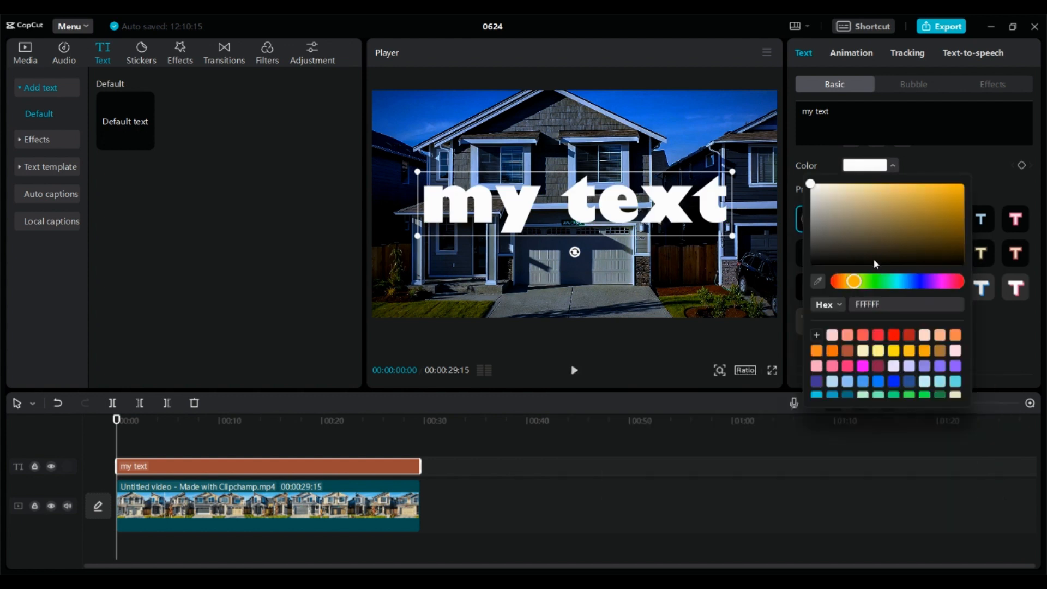
{"action": "left_click", "coordinate": [939, 188]}
{"action": "left_click", "coordinate": [950, 164]}
Step: Try wider and tighter character spacing on the text, such as 4 and -8, and restore it to 0
{"action": "scroll", "coordinate": [901, 255], "scroll_direction": "down", "scroll_amount": 4}
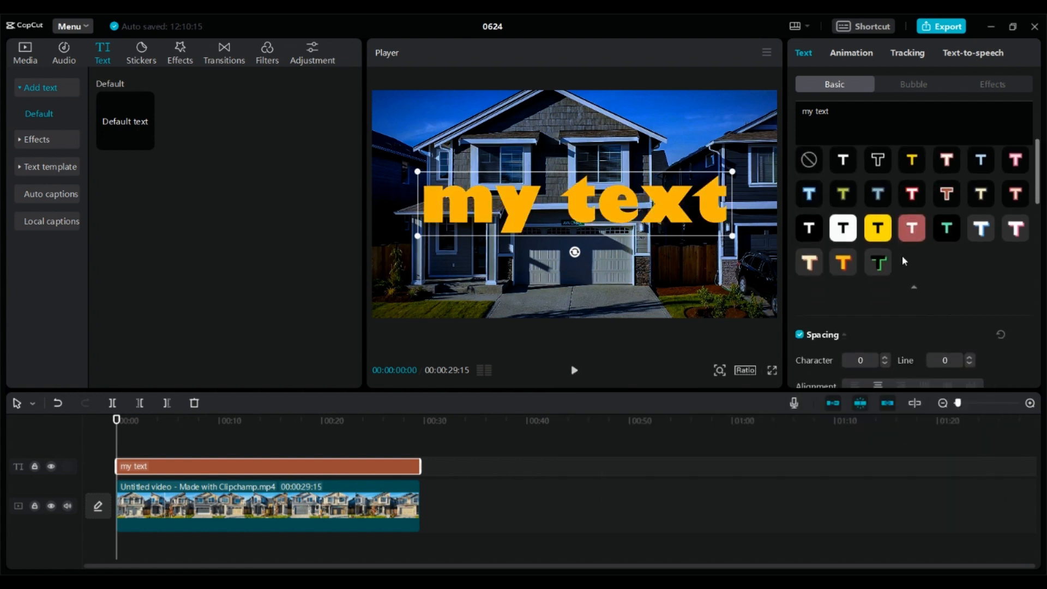
{"action": "left_click", "coordinate": [885, 270]}
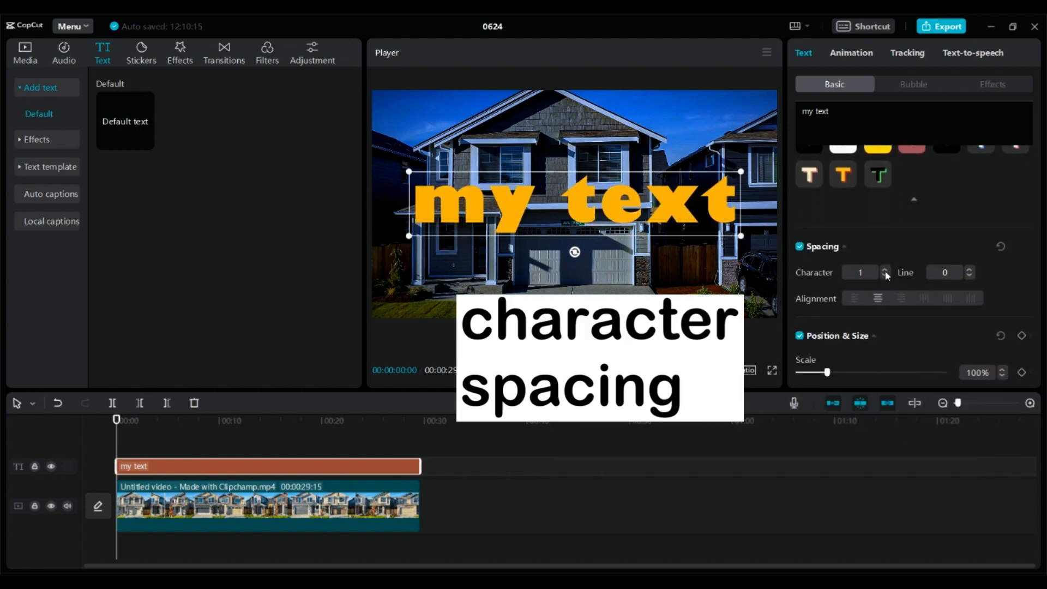
{"action": "left_click", "coordinate": [885, 270]}
{"action": "left_click", "coordinate": [885, 270]}
{"action": "left_click", "coordinate": [885, 276]}
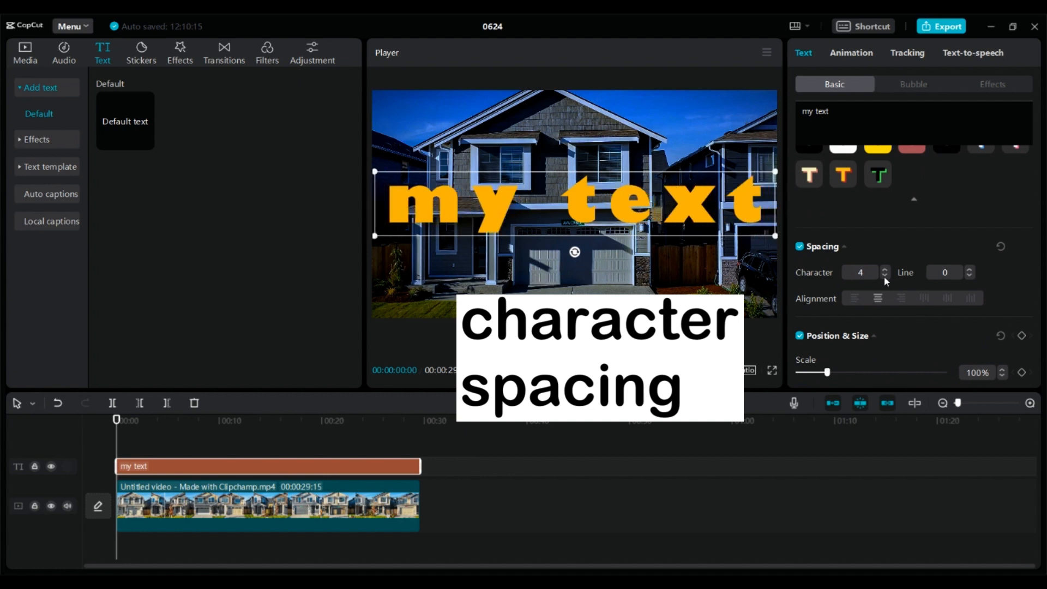
{"action": "left_click", "coordinate": [884, 276]}
{"action": "left_click", "coordinate": [885, 276]}
{"action": "left_click", "coordinate": [884, 276]}
{"action": "left_click", "coordinate": [885, 276]}
{"action": "left_click", "coordinate": [885, 277]}
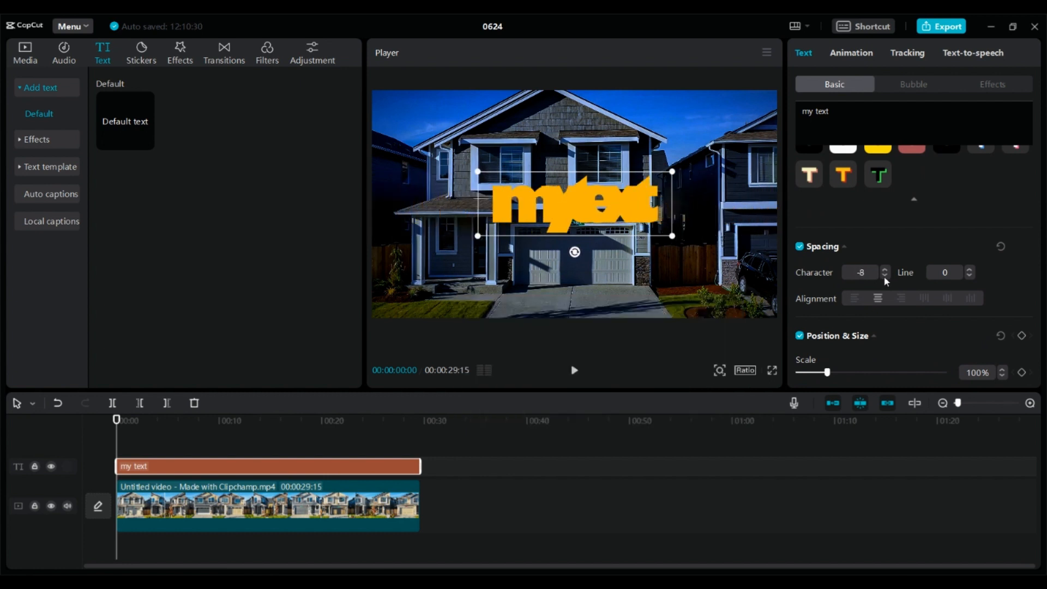
{"action": "left_click", "coordinate": [884, 277]}
{"action": "left_click", "coordinate": [885, 276]}
{"action": "left_click", "coordinate": [885, 268]}
{"action": "left_click", "coordinate": [885, 268]}
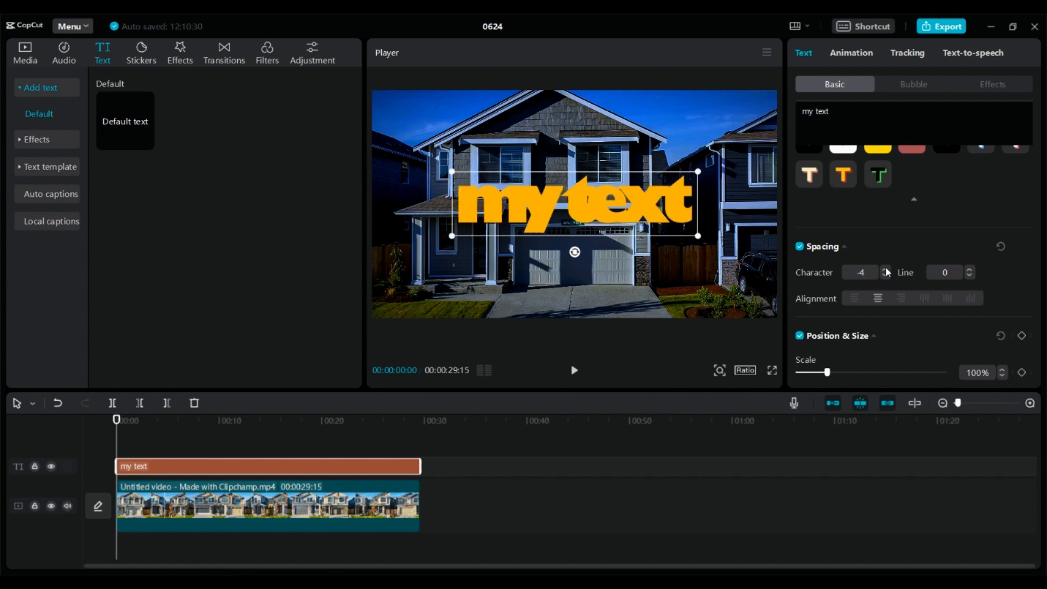
{"action": "left_click", "coordinate": [886, 269]}
{"action": "left_click", "coordinate": [885, 268]}
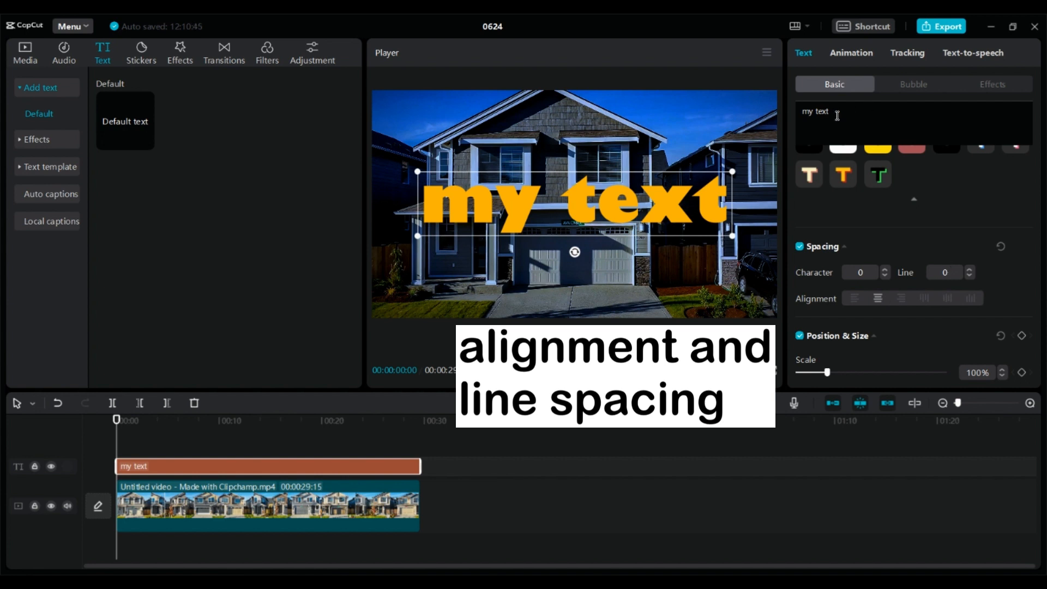
Step: Break the text into two lines, "my" and "text", and try right alignment before returning to centered
{"action": "left_click", "coordinate": [818, 112]}
{"action": "key", "text": "Return"}
{"action": "left_click", "coordinate": [901, 299]}
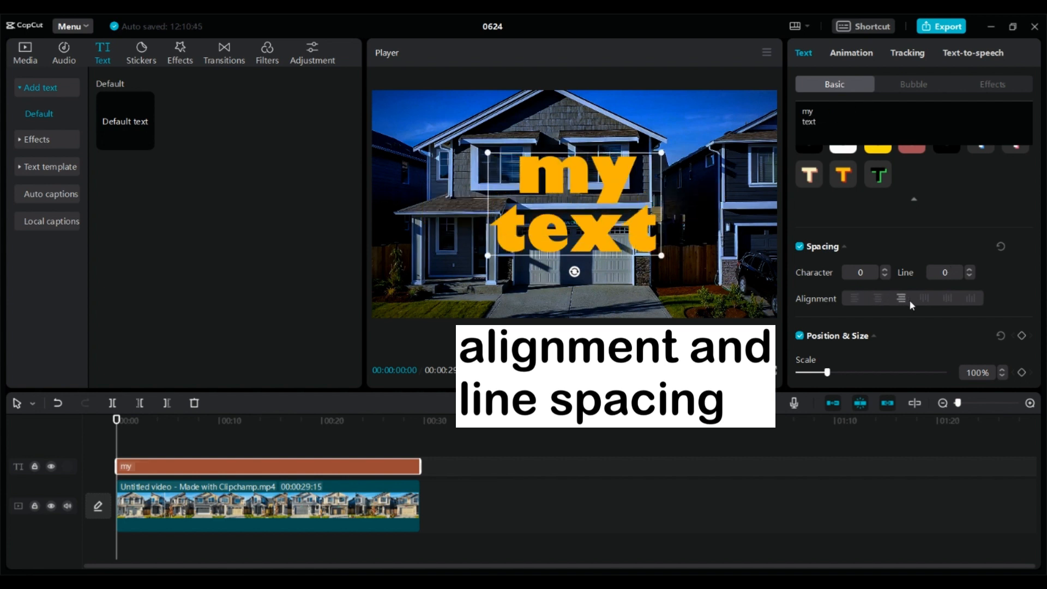
{"action": "left_click", "coordinate": [878, 298]}
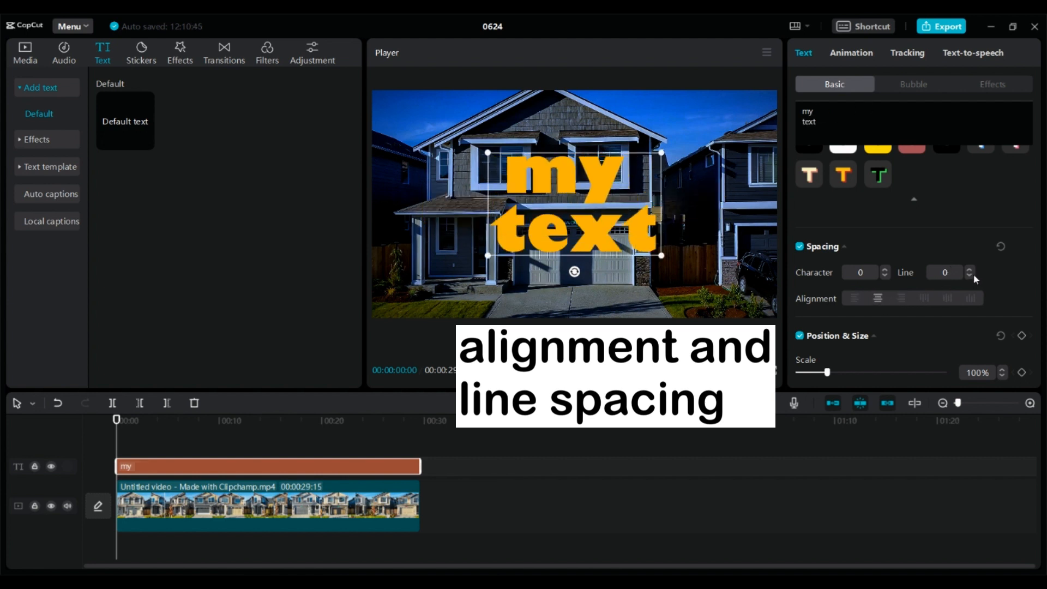
Step: Try tighter and looser line spacing on the two-line text, such as -7 and 5, and restore it to 0
{"action": "left_click", "coordinate": [970, 275]}
{"action": "left_click", "coordinate": [970, 276]}
{"action": "left_click", "coordinate": [970, 275]}
{"action": "left_click", "coordinate": [969, 273]}
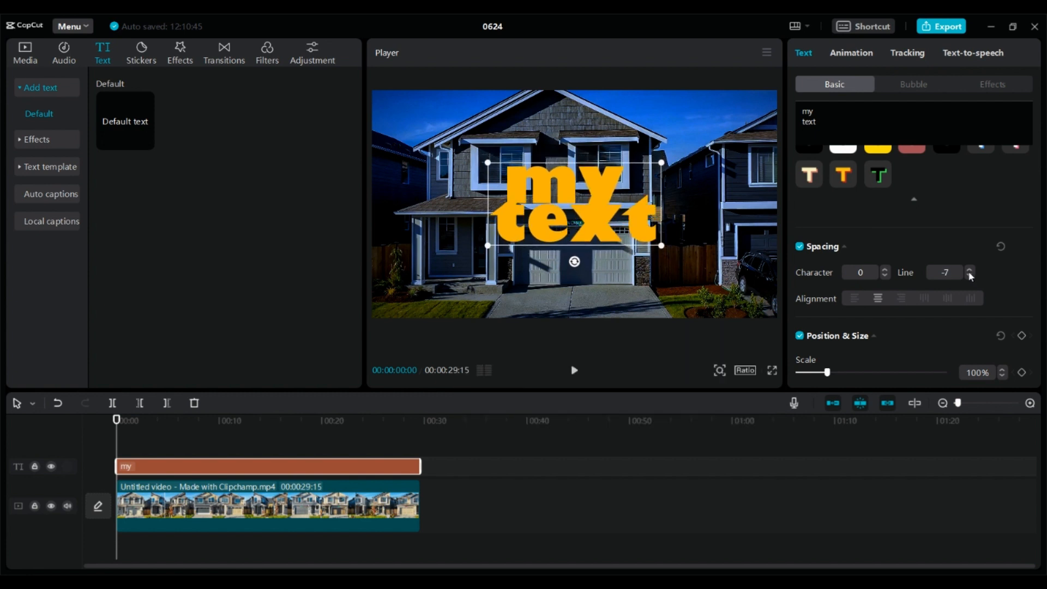
{"action": "left_click", "coordinate": [970, 273]}
{"action": "left_click", "coordinate": [970, 273]}
{"action": "left_click", "coordinate": [970, 274]}
{"action": "left_click", "coordinate": [970, 274]}
{"action": "left_click", "coordinate": [970, 274]}
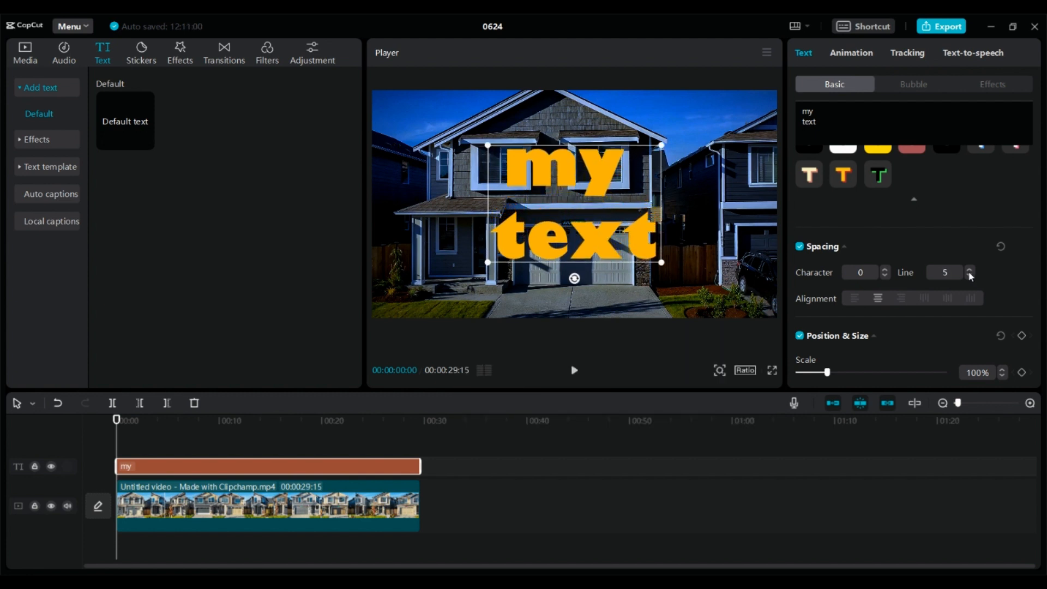
{"action": "left_click", "coordinate": [970, 274]}
{"action": "left_click", "coordinate": [970, 274]}
{"action": "left_click", "coordinate": [970, 273]}
{"action": "left_click", "coordinate": [970, 276]}
{"action": "left_click", "coordinate": [970, 276]}
{"action": "left_click", "coordinate": [970, 276]}
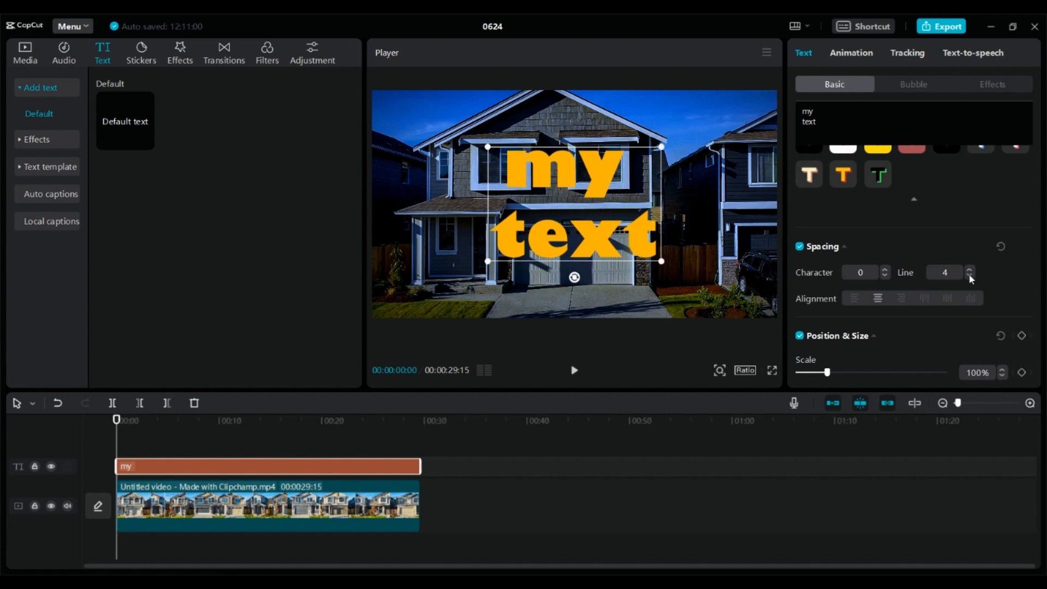
{"action": "left_click", "coordinate": [970, 276]}
{"action": "left_click", "coordinate": [970, 277]}
{"action": "left_click", "coordinate": [970, 276]}
{"action": "left_click", "coordinate": [970, 276]}
Step: Scale the text up to 121%
{"action": "scroll", "coordinate": [891, 295], "scroll_direction": "down", "scroll_amount": 2}
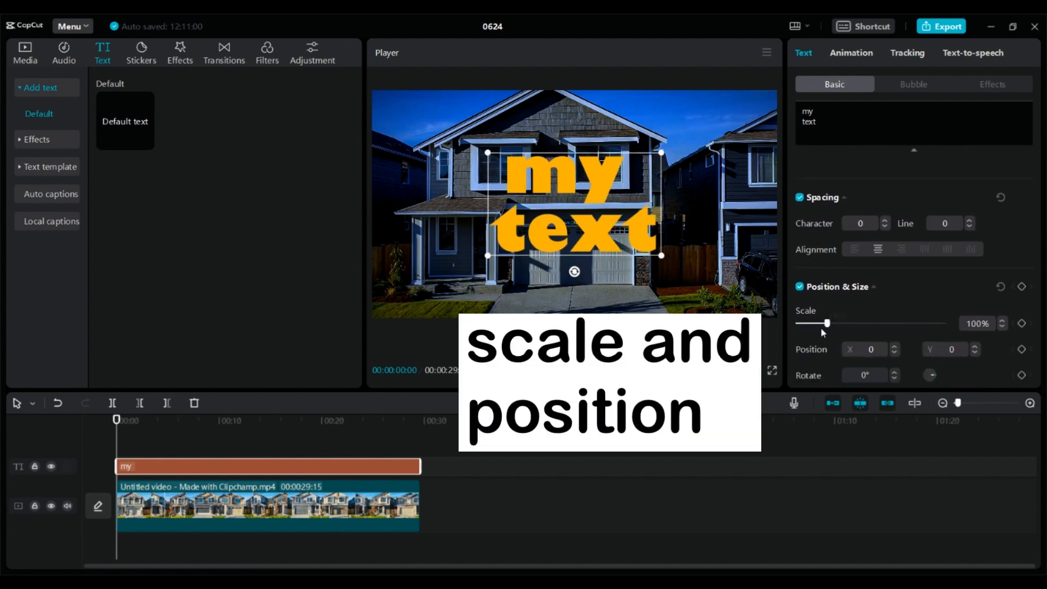
{"action": "left_click_drag", "start_coordinate": [827, 326], "coordinate": [833, 325]}
Step: Try rotating the text to 90°, and turn it back to 0°
{"action": "scroll", "coordinate": [847, 293], "scroll_direction": "down", "scroll_amount": 2}
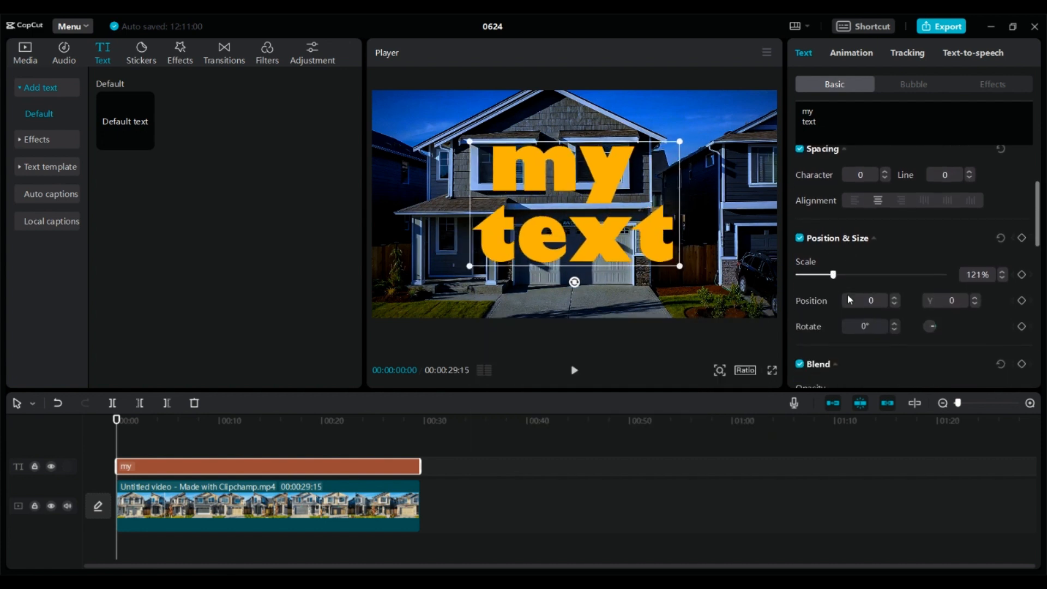
{"action": "left_click_drag", "start_coordinate": [930, 326], "coordinate": [935, 326]}
{"action": "key", "text": "BackSpace"}
{"action": "key", "text": "BackSpace"}
{"action": "type", "text": "90"}
{"action": "key", "text": "Return"}
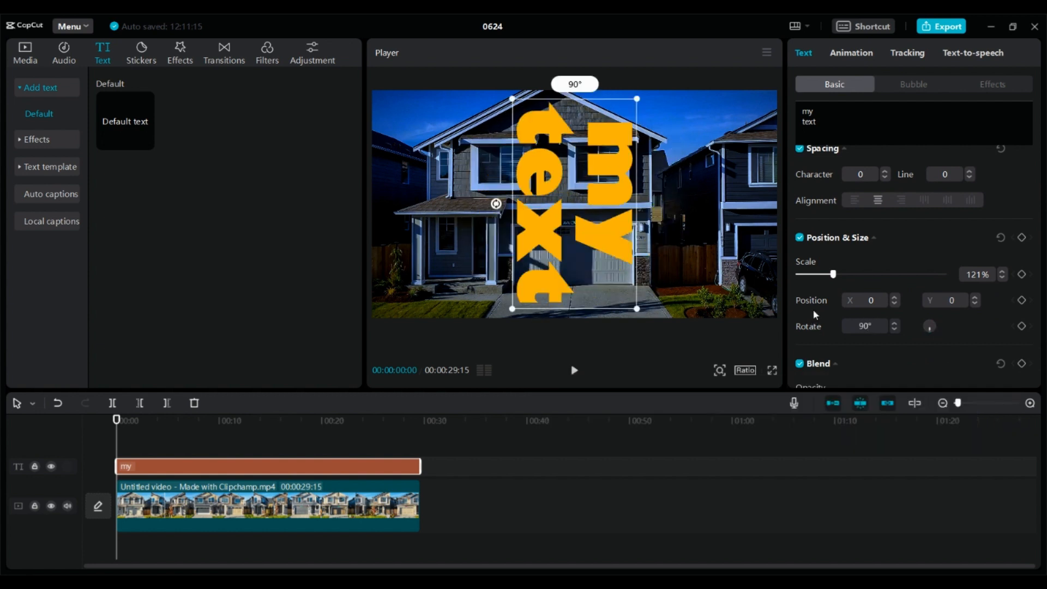
{"action": "mouse_move", "coordinate": [496, 204]}
{"action": "left_mouse_down"}
{"action": "mouse_move", "coordinate": [575, 283]}
{"action": "mouse_move", "coordinate": [625, 268]}
{"action": "mouse_move", "coordinate": [580, 291]}
{"action": "mouse_move", "coordinate": [633, 261]}
{"action": "mouse_move", "coordinate": [582, 285]}
{"action": "mouse_move", "coordinate": [587, 293]}
{"action": "left_mouse_up"}
Step: Try a lower opacity on the text, and restore it to 100%
{"action": "scroll", "coordinate": [871, 281], "scroll_direction": "down", "scroll_amount": 6}
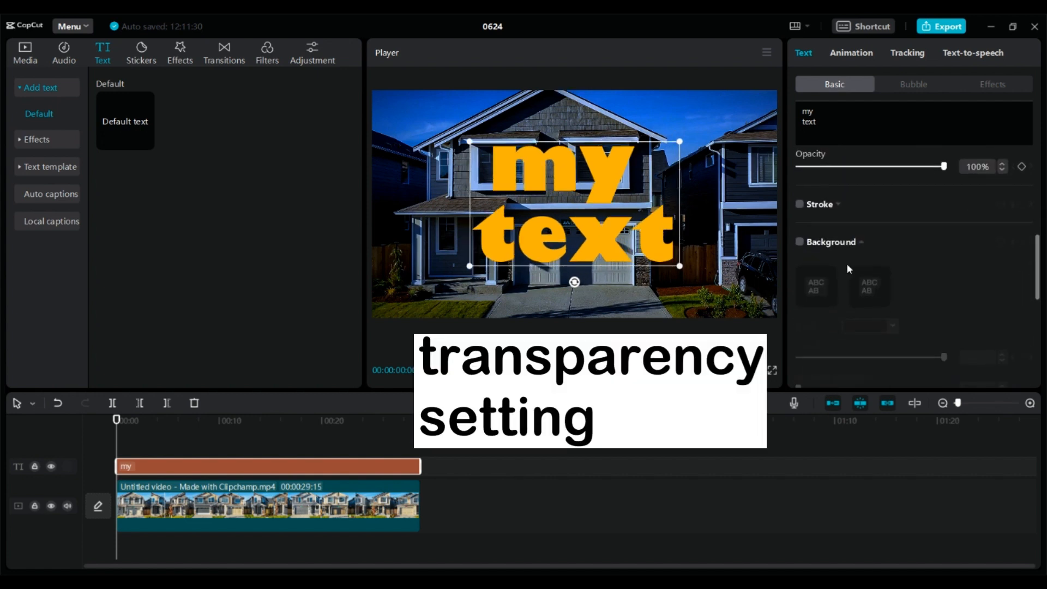
{"action": "scroll", "coordinate": [846, 263], "scroll_direction": "up", "scroll_amount": 3}
{"action": "mouse_move", "coordinate": [859, 265]}
{"action": "left_mouse_down"}
{"action": "mouse_move", "coordinate": [783, 263]}
{"action": "mouse_move", "coordinate": [944, 264]}
{"action": "left_mouse_up"}
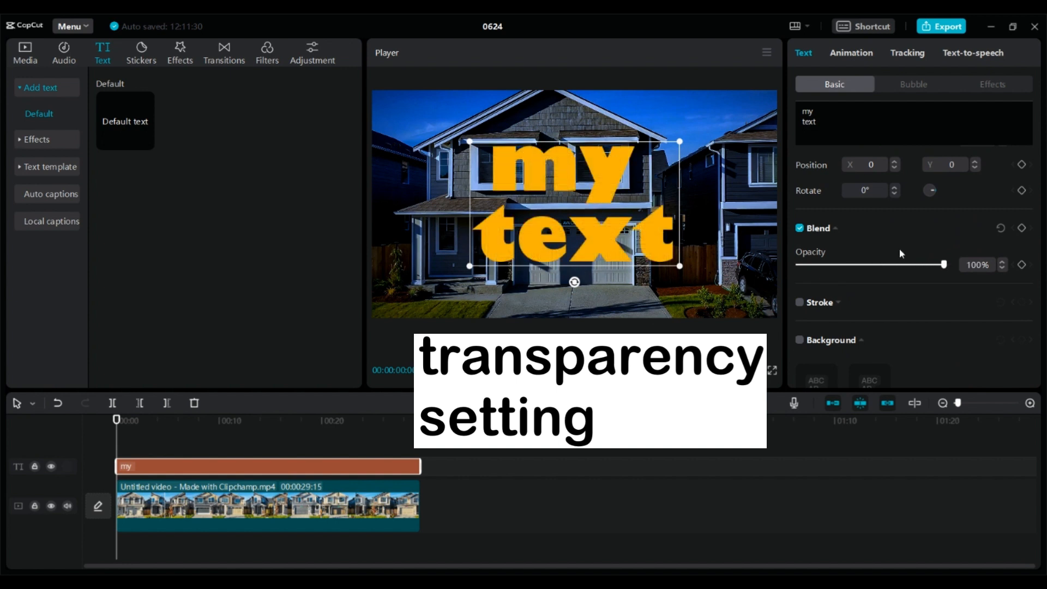
Step: Enable a stroke around the text and set its thickness to 76
{"action": "left_click", "coordinate": [799, 303]}
{"action": "scroll", "coordinate": [843, 319], "scroll_direction": "down", "scroll_amount": 1}
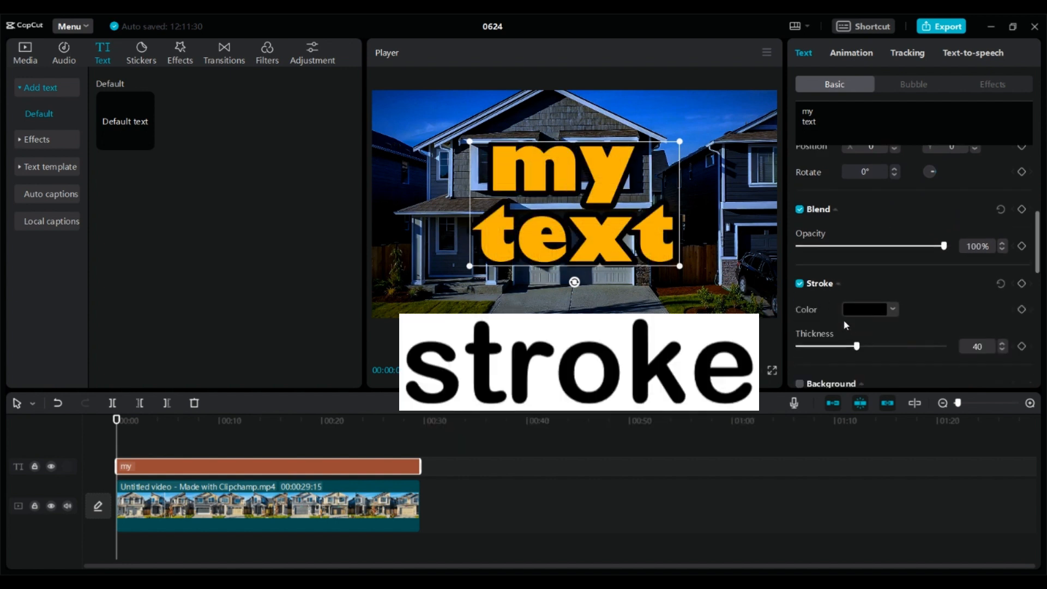
{"action": "scroll", "coordinate": [845, 325], "scroll_direction": "down", "scroll_amount": 1}
{"action": "left_click_drag", "start_coordinate": [856, 315], "coordinate": [908, 315]}
Step: Set the text's stroke color to white and collapse the stroke settings
{"action": "left_click", "coordinate": [891, 280]}
{"action": "left_click", "coordinate": [891, 280]}
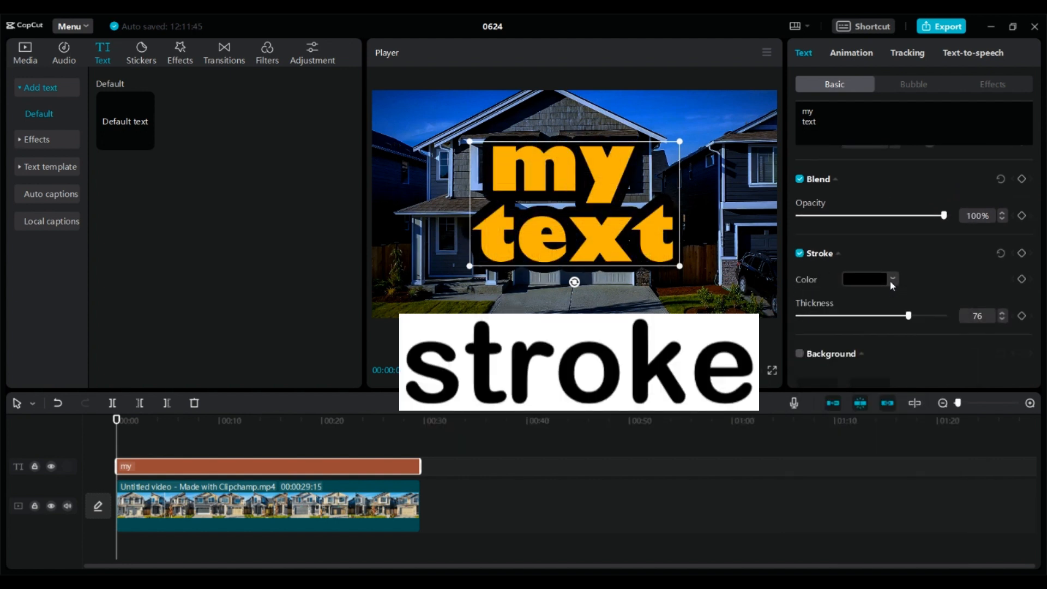
{"action": "left_click", "coordinate": [892, 281]}
{"action": "left_click", "coordinate": [809, 299]}
{"action": "left_click", "coordinate": [870, 256]}
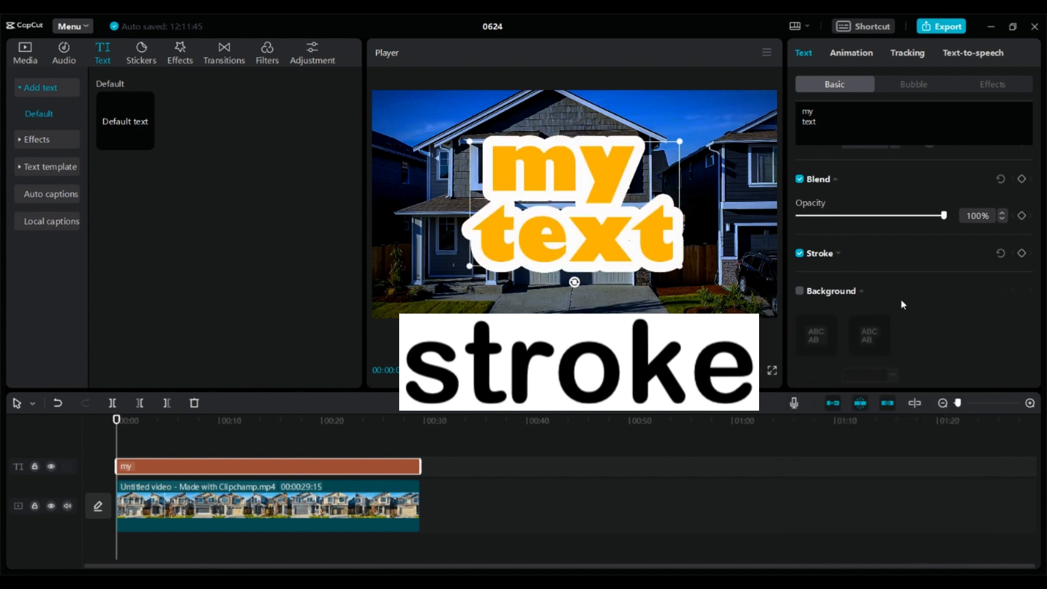
Step: Reduce the text stroke's thickness to 48 and collapse the stroke and background settings
{"action": "left_click", "coordinate": [814, 257]}
{"action": "mouse_move", "coordinate": [910, 316]}
{"action": "left_mouse_down"}
{"action": "mouse_move", "coordinate": [796, 316]}
{"action": "mouse_move", "coordinate": [924, 316]}
{"action": "mouse_move", "coordinate": [868, 298]}
{"action": "left_mouse_up"}
{"action": "left_click", "coordinate": [911, 258]}
{"action": "left_click", "coordinate": [837, 291]}
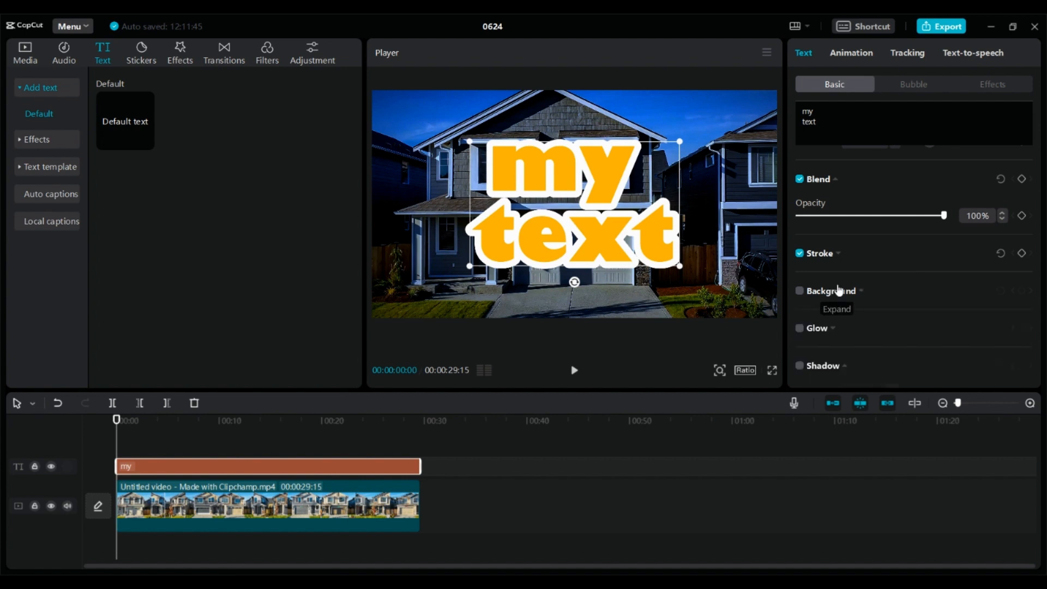
Step: Enable a background behind the text and set its color to dark blue 00176F
{"action": "scroll", "coordinate": [838, 290], "scroll_direction": "down", "scroll_amount": 1}
{"action": "left_click", "coordinate": [799, 241]}
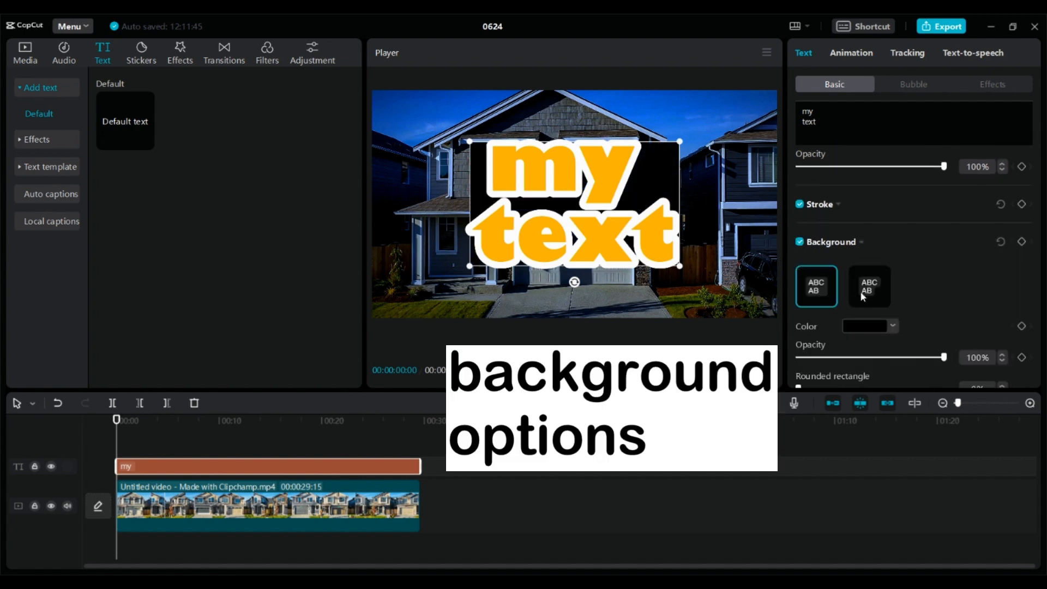
{"action": "left_click", "coordinate": [709, 321]}
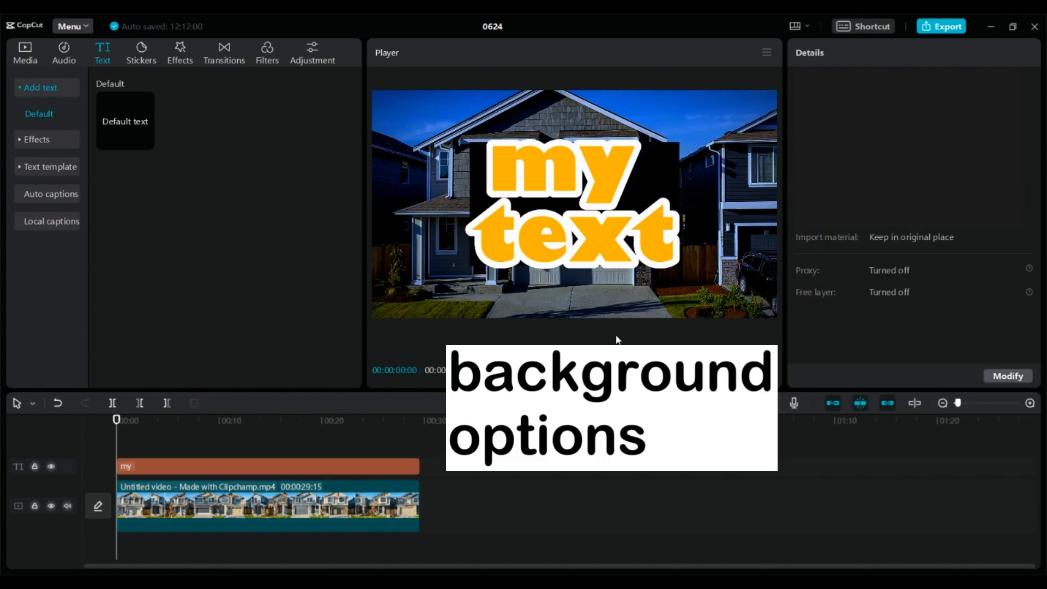
{"action": "left_click", "coordinate": [583, 201]}
{"action": "scroll", "coordinate": [853, 295], "scroll_direction": "down", "scroll_amount": 1}
{"action": "left_click", "coordinate": [867, 370]}
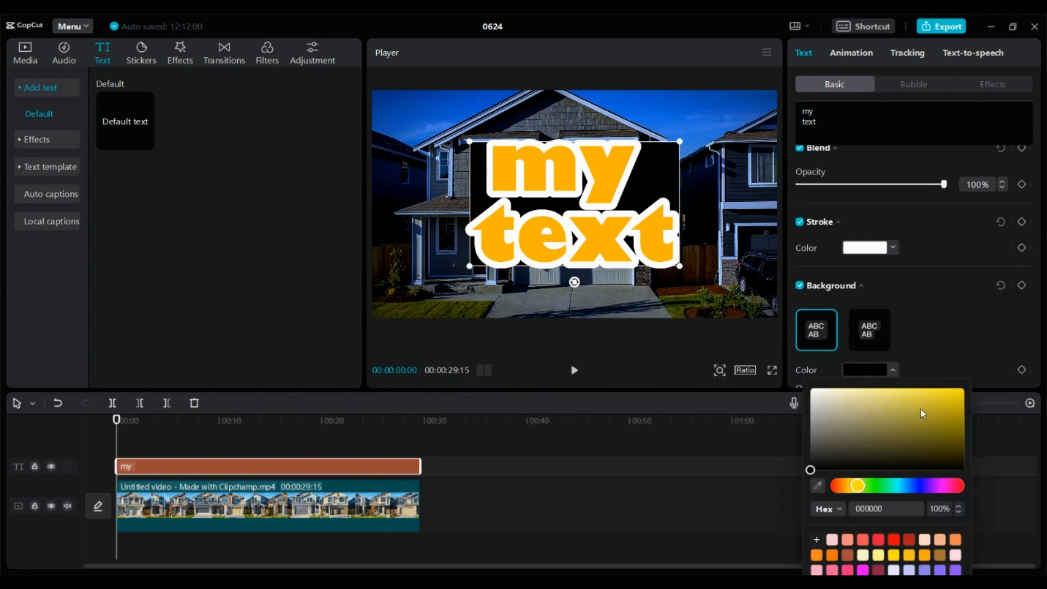
{"action": "left_click", "coordinate": [837, 485]}
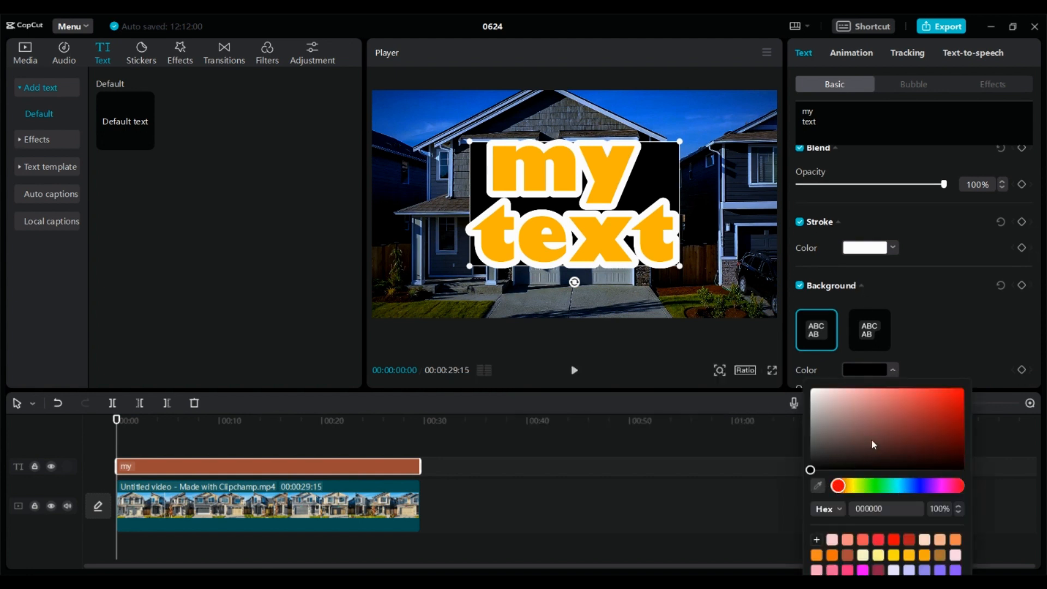
{"action": "left_click", "coordinate": [922, 486]}
{"action": "left_click", "coordinate": [964, 434]}
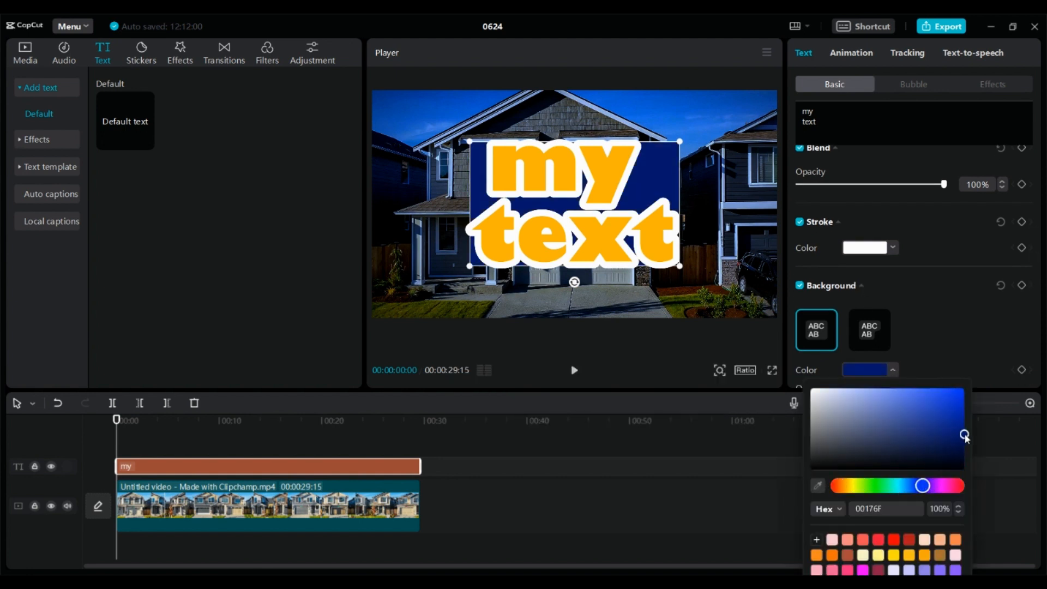
{"action": "left_click", "coordinate": [936, 341]}
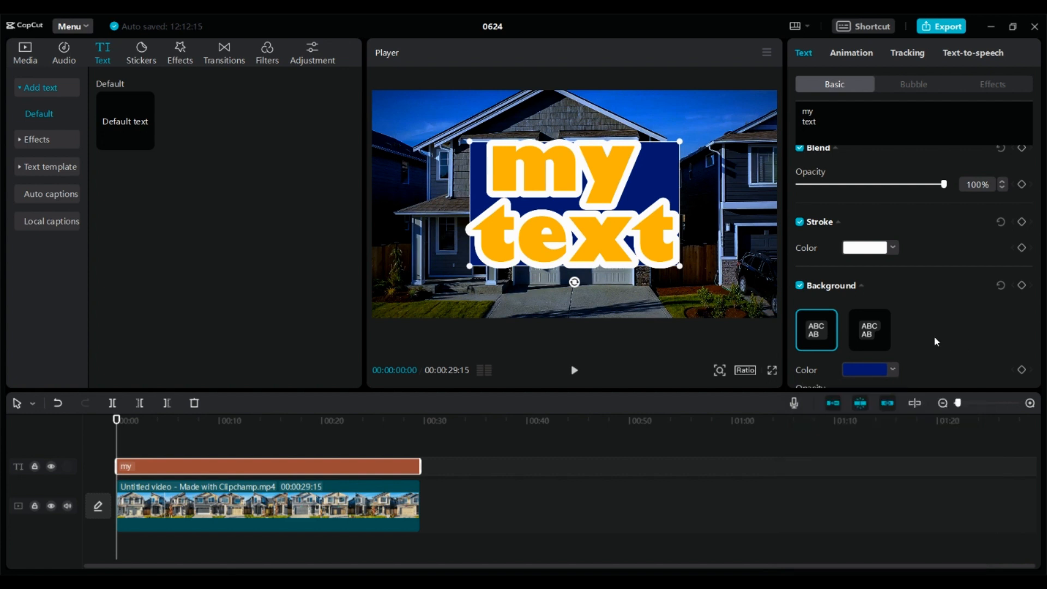
Step: Preview the video briefly and switch the text background to the second style
{"action": "left_click", "coordinate": [572, 370]}
{"action": "left_click", "coordinate": [572, 371]}
{"action": "left_click", "coordinate": [876, 335]}
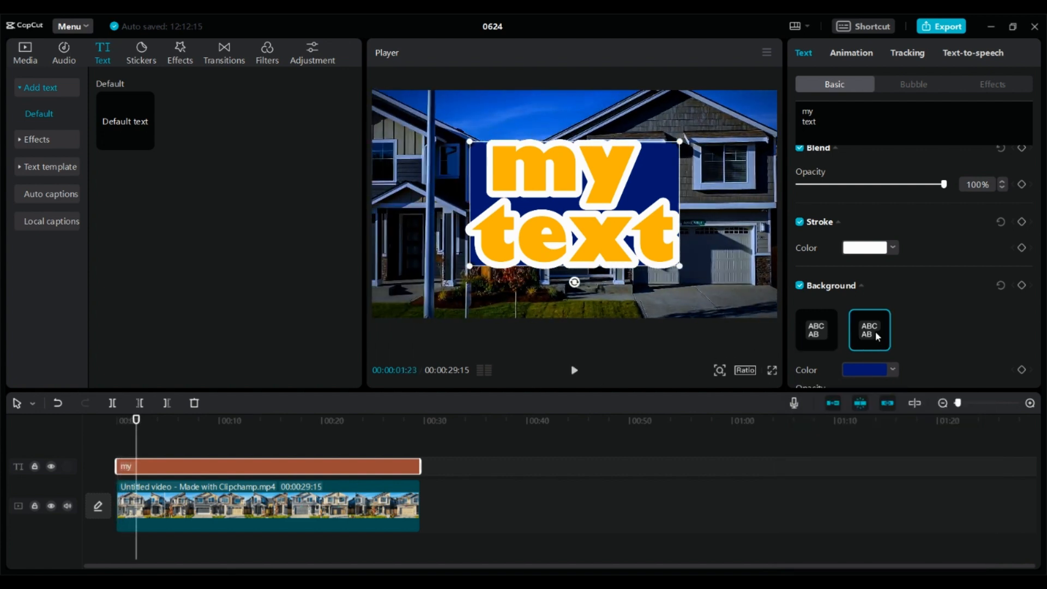
{"action": "left_click", "coordinate": [649, 333]}
{"action": "left_click", "coordinate": [493, 156]}
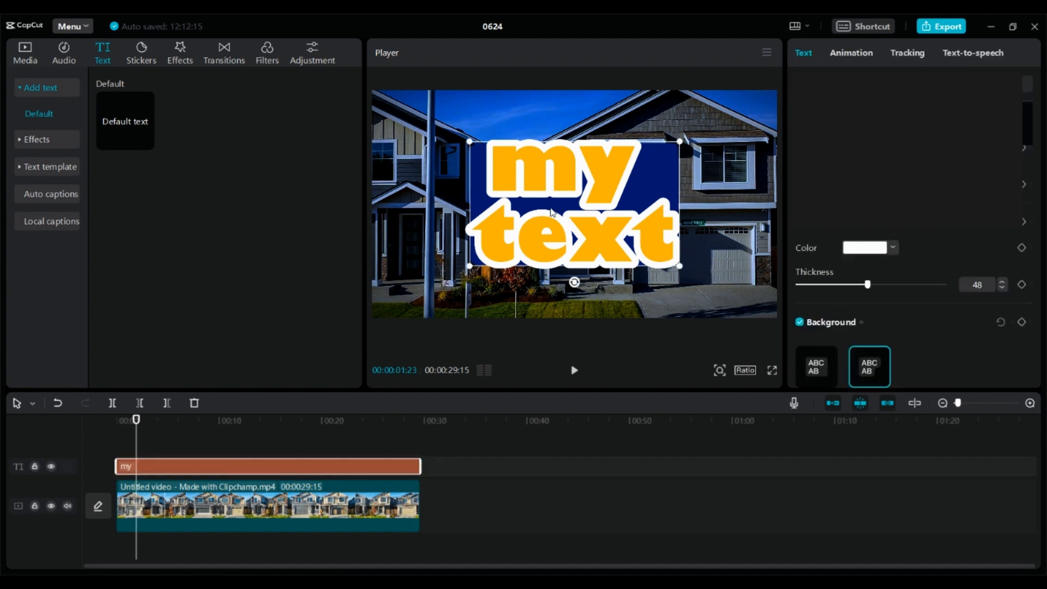
Step: Round the corners of the text background and change its color to light blue
{"action": "scroll", "coordinate": [913, 335], "scroll_direction": "down", "scroll_amount": 2}
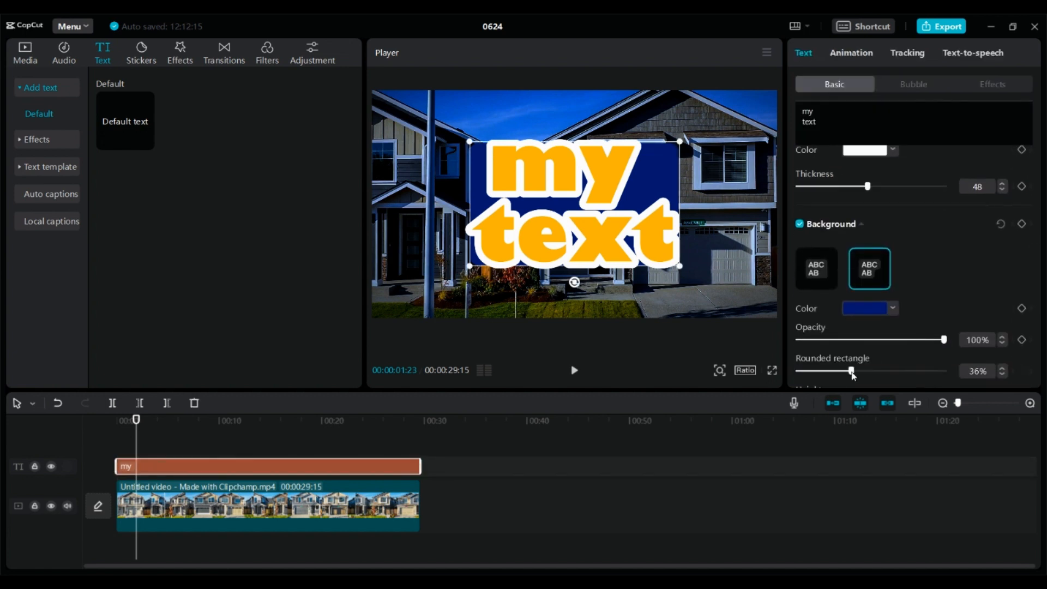
{"action": "left_click", "coordinate": [895, 308]}
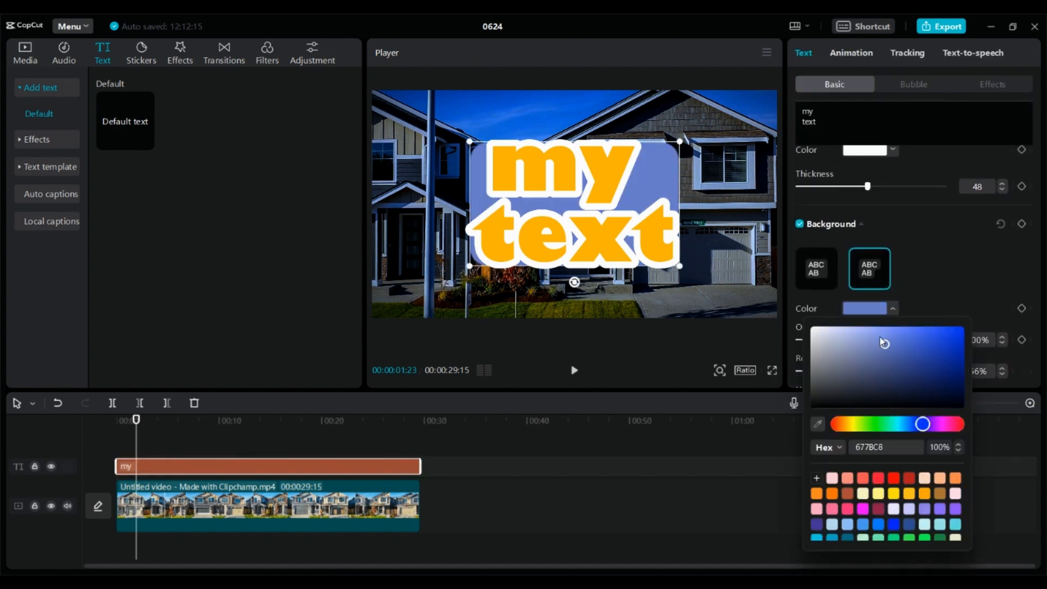
{"action": "left_click_drag", "start_coordinate": [879, 336], "coordinate": [871, 311]}
Step: Disable the text stroke and set the background's rounded rectangle value to 100%
{"action": "scroll", "coordinate": [840, 184], "scroll_direction": "up", "scroll_amount": 2}
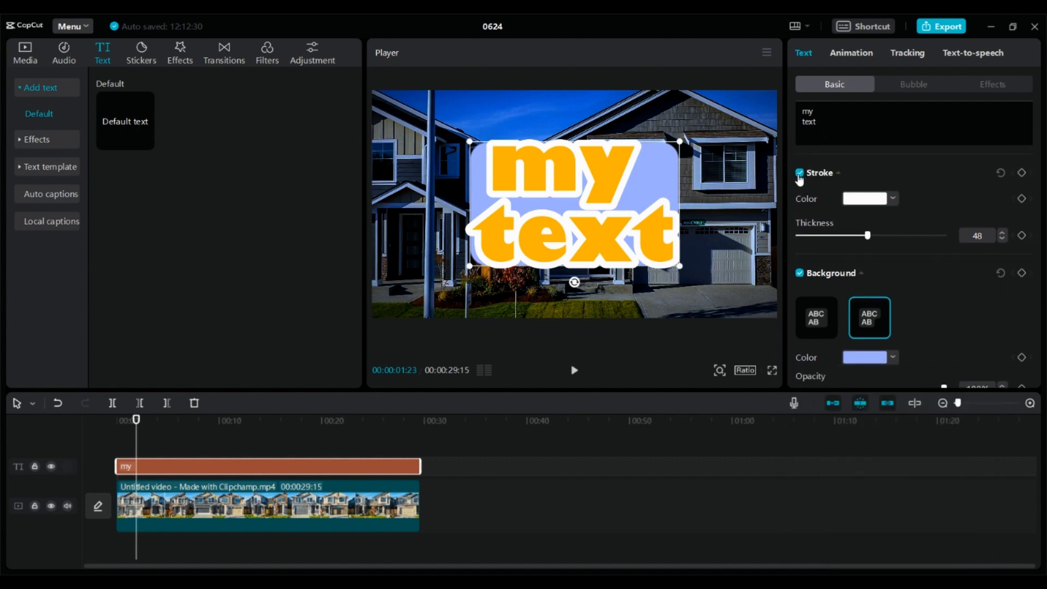
{"action": "left_click", "coordinate": [800, 179]}
{"action": "scroll", "coordinate": [841, 338], "scroll_direction": "down", "scroll_amount": 1}
{"action": "left_click_drag", "start_coordinate": [879, 370], "coordinate": [963, 371]}
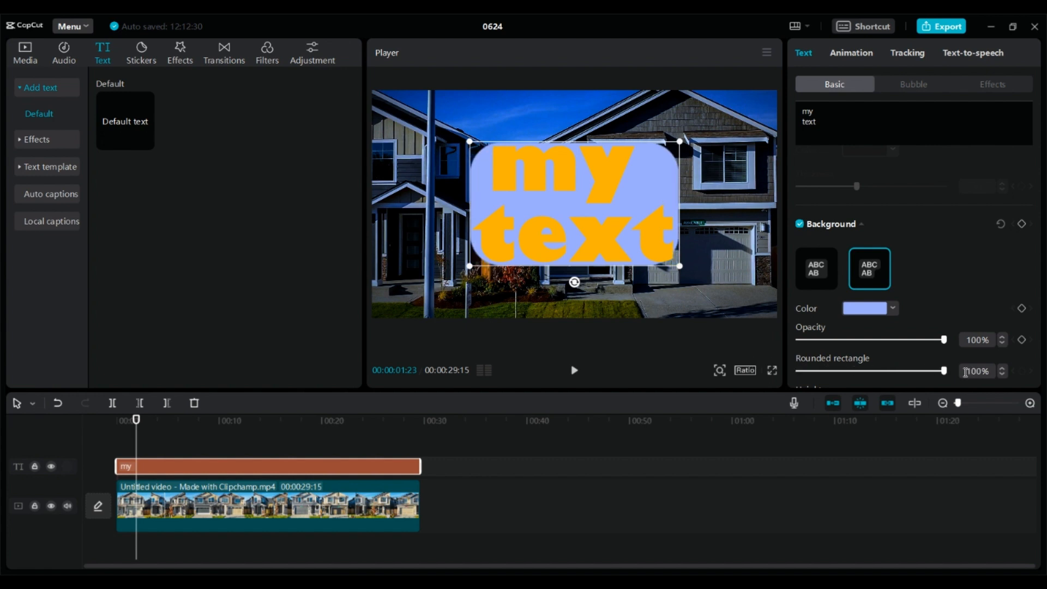
Step: Play the video briefly to preview the rounded background, and turn off the text's background
{"action": "left_click", "coordinate": [583, 335]}
{"action": "left_click", "coordinate": [574, 371]}
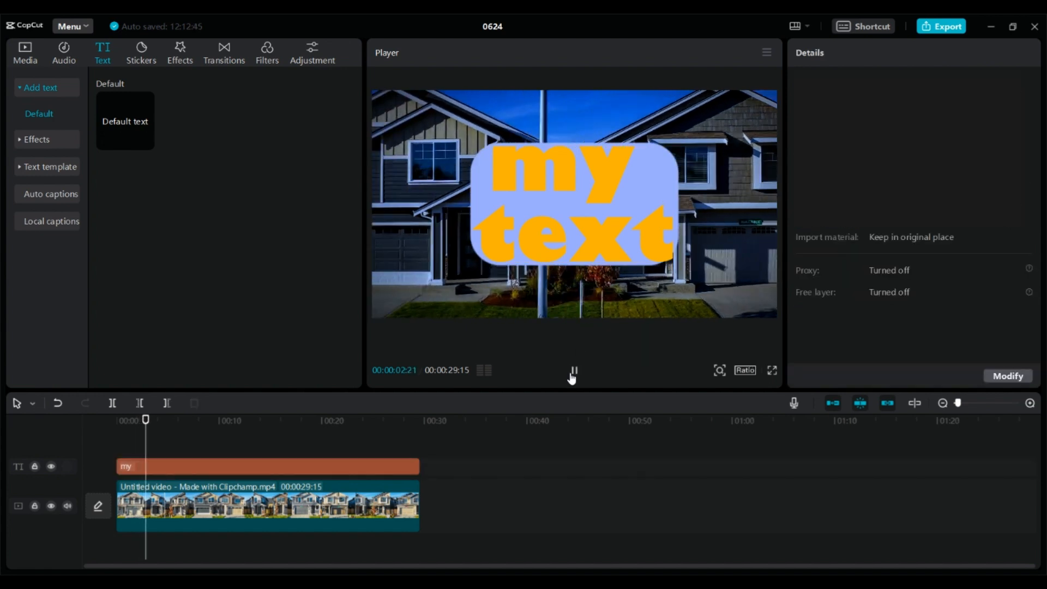
{"action": "left_click", "coordinate": [379, 465]}
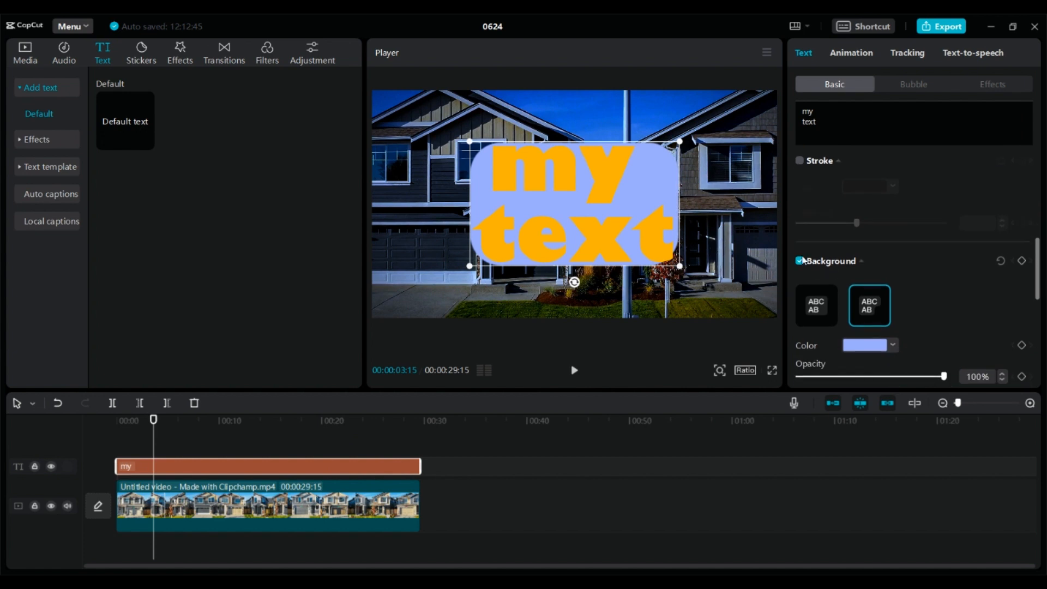
{"action": "left_click", "coordinate": [800, 260]}
Step: Enable a glow on the text and set its color to pale yellow FFEDA8
{"action": "scroll", "coordinate": [839, 254], "scroll_direction": "down", "scroll_amount": 2}
{"action": "scroll", "coordinate": [838, 248], "scroll_direction": "down", "scroll_amount": 5}
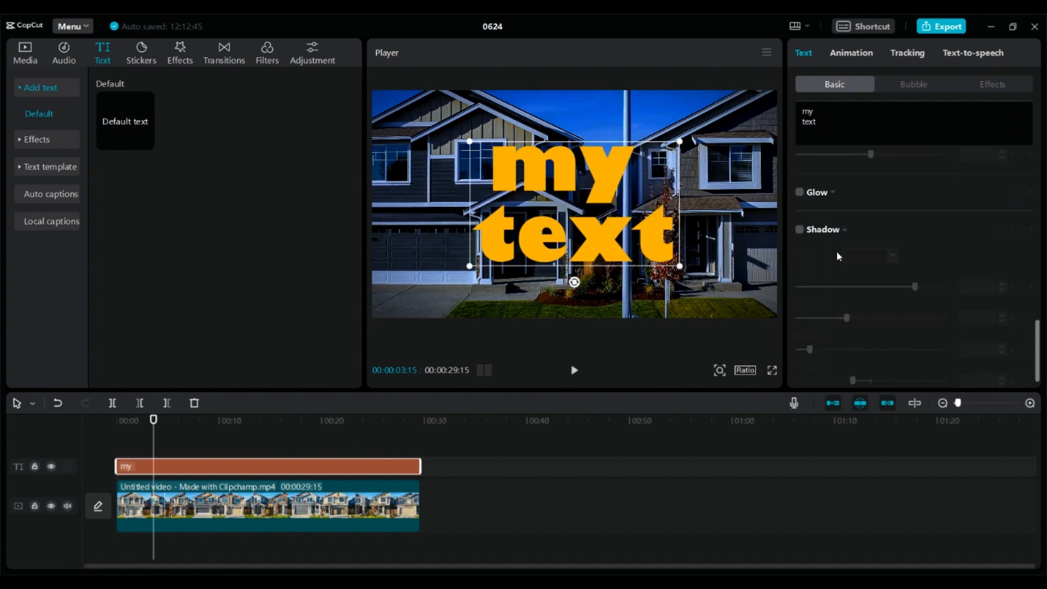
{"action": "left_click", "coordinate": [816, 225]}
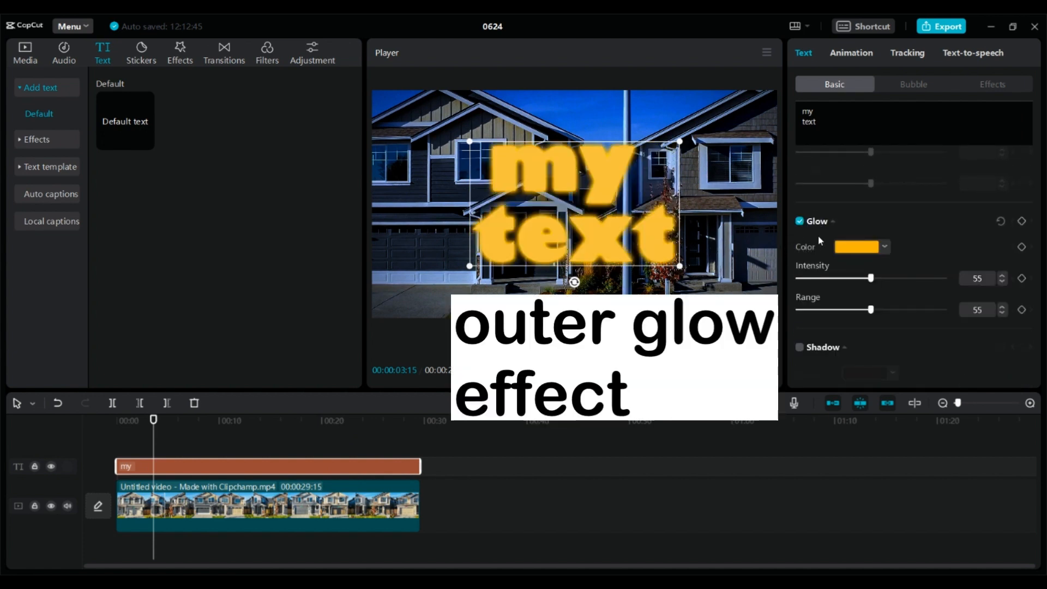
{"action": "left_click", "coordinate": [859, 248]}
{"action": "left_click_drag", "start_coordinate": [953, 264], "coordinate": [767, 208]}
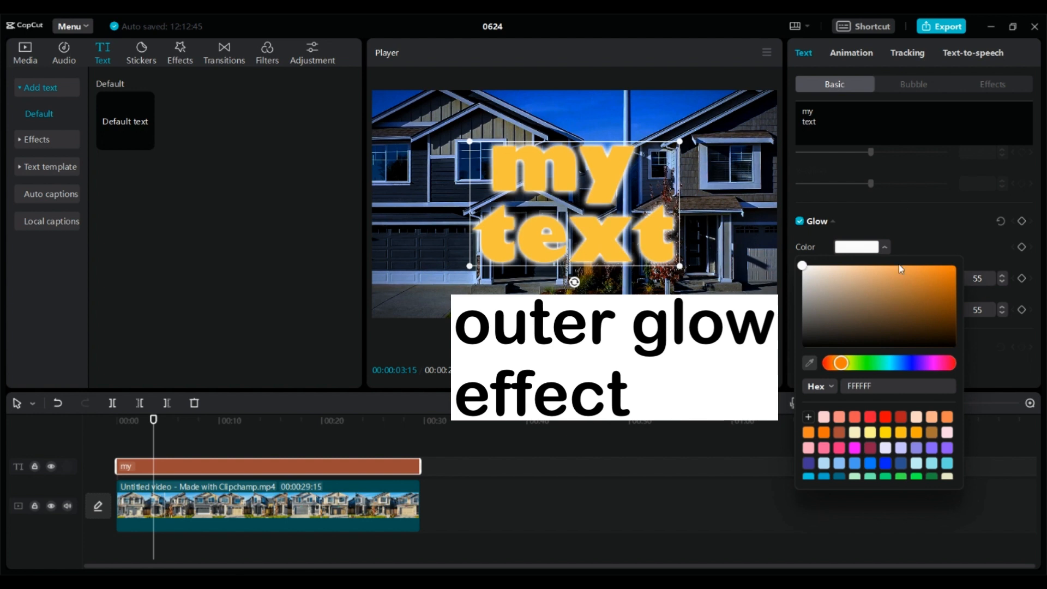
{"action": "left_click_drag", "start_coordinate": [843, 366], "coordinate": [847, 363]}
{"action": "left_click", "coordinate": [844, 267]}
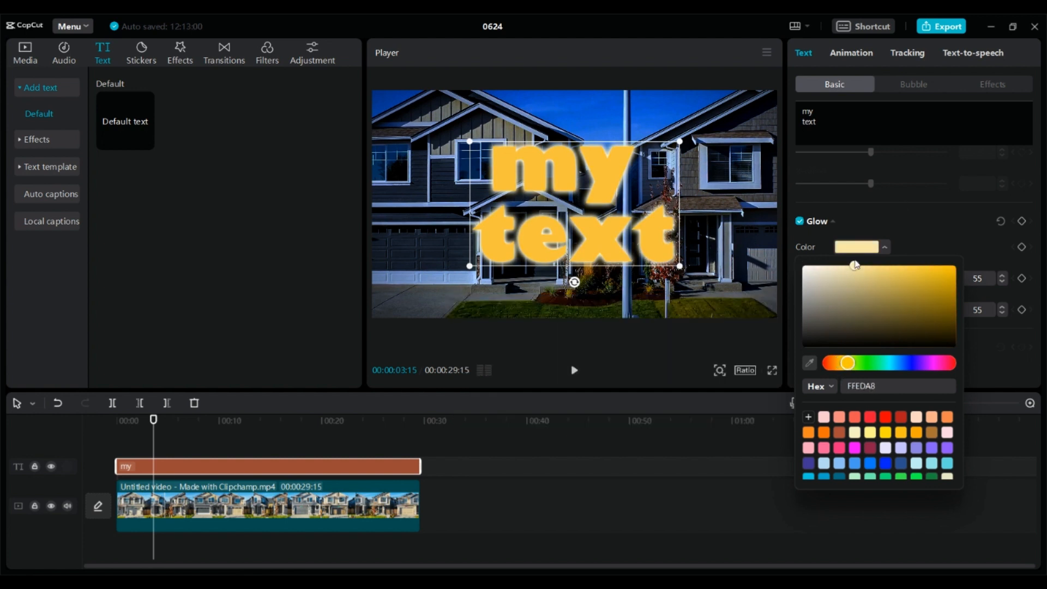
{"action": "left_click", "coordinate": [907, 222]}
{"action": "left_click", "coordinate": [822, 223]}
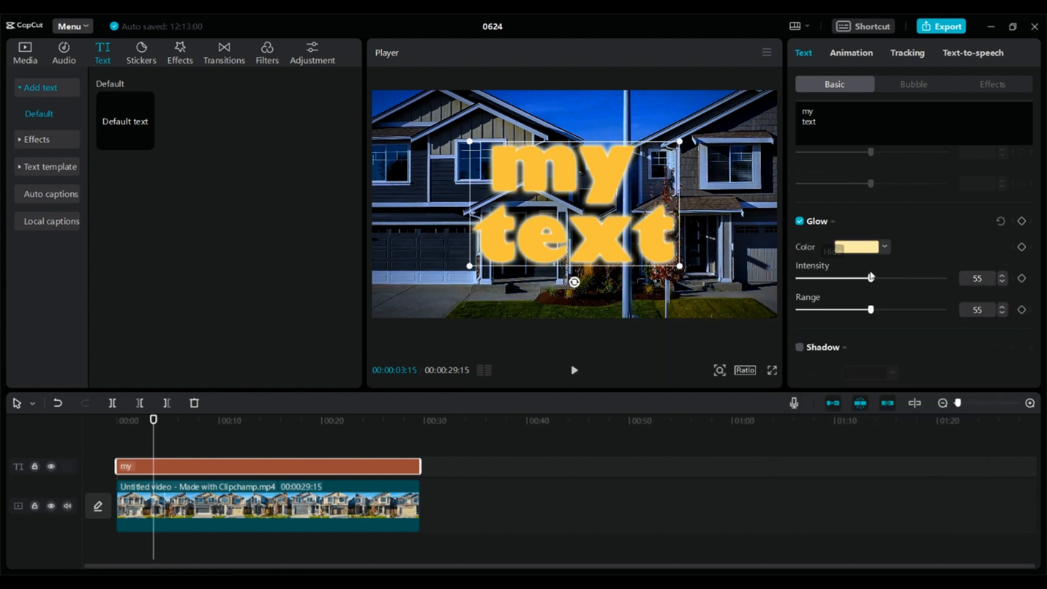
Step: Set the glow's intensity to 78 and its range to 100
{"action": "left_click_drag", "start_coordinate": [870, 278], "coordinate": [948, 278]}
{"action": "left_click_drag", "start_coordinate": [870, 310], "coordinate": [914, 310]}
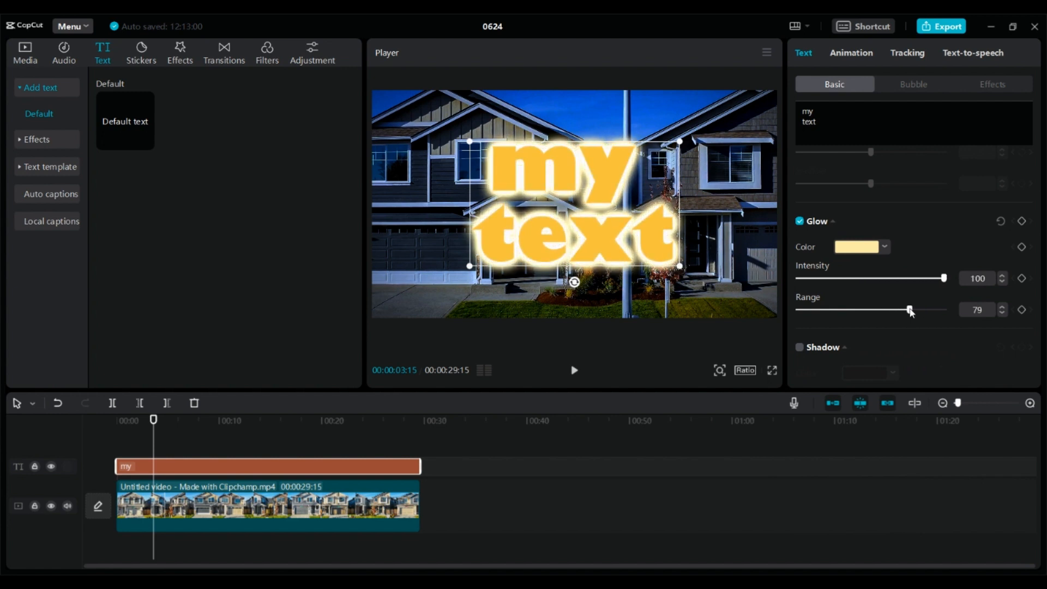
{"action": "left_click_drag", "start_coordinate": [944, 279], "coordinate": [965, 307]}
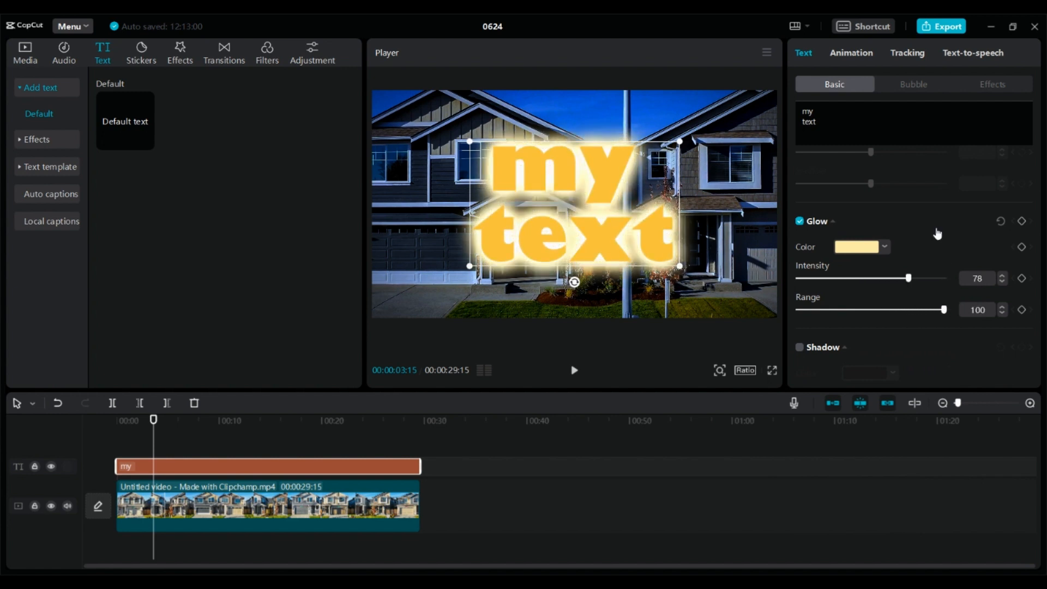
Step: Play the video briefly to preview the glowing text
{"action": "left_click", "coordinate": [581, 328]}
{"action": "left_click", "coordinate": [571, 372]}
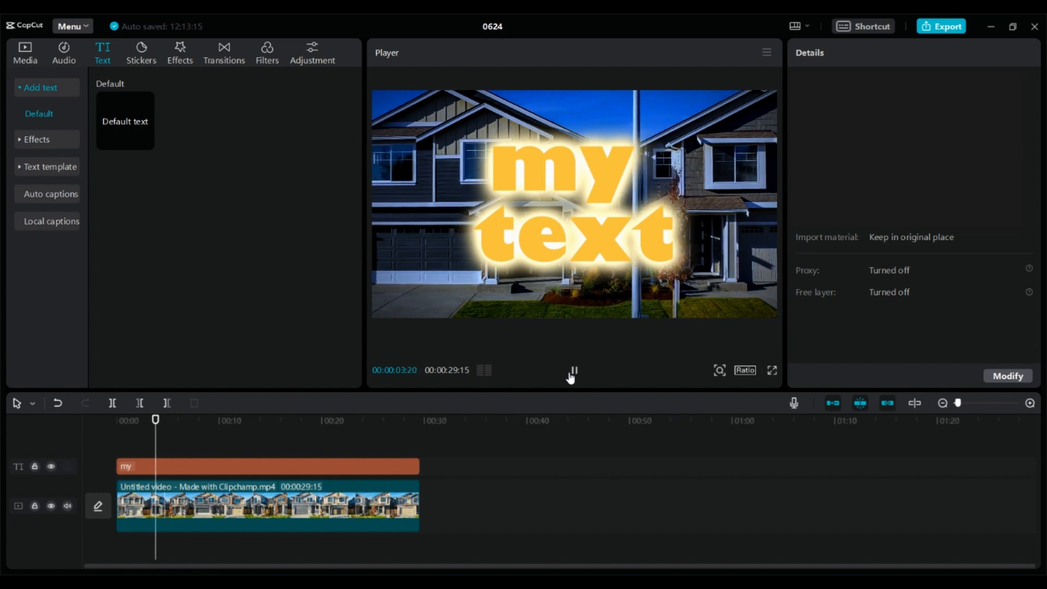
{"action": "left_click", "coordinate": [574, 371]}
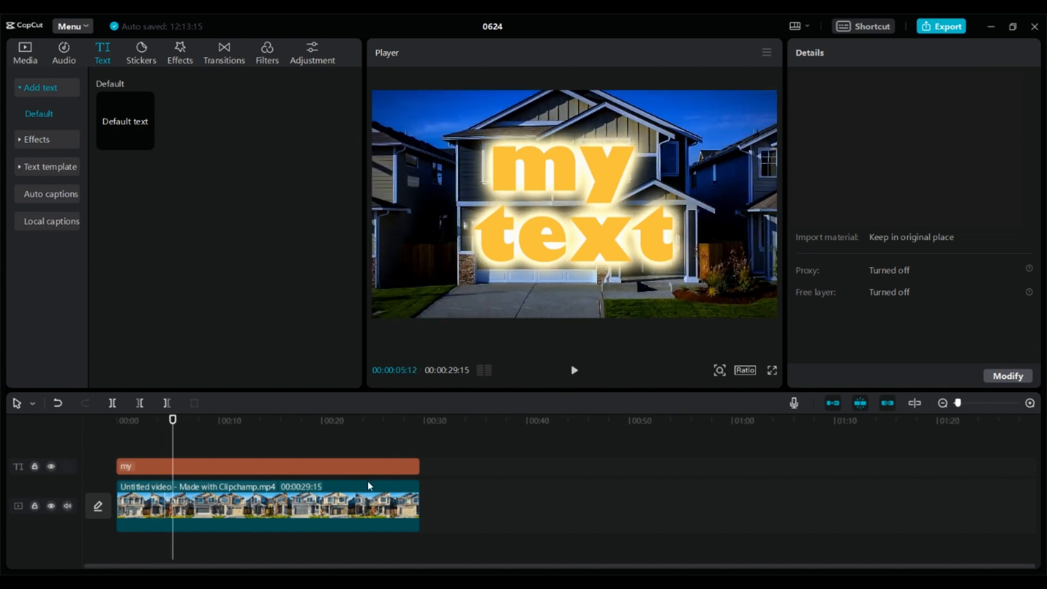
Step: Reselect the text clip, turn off its glow and enable a drop shadow
{"action": "left_click", "coordinate": [387, 468]}
{"action": "scroll", "coordinate": [867, 269], "scroll_direction": "down", "scroll_amount": 10}
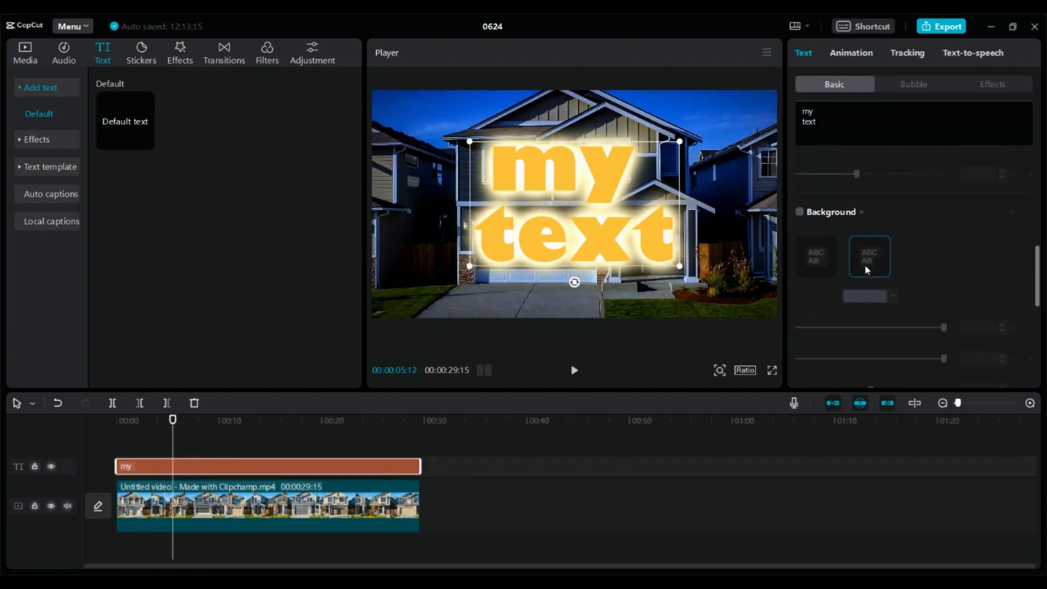
{"action": "scroll", "coordinate": [820, 236], "scroll_direction": "up", "scroll_amount": 5}
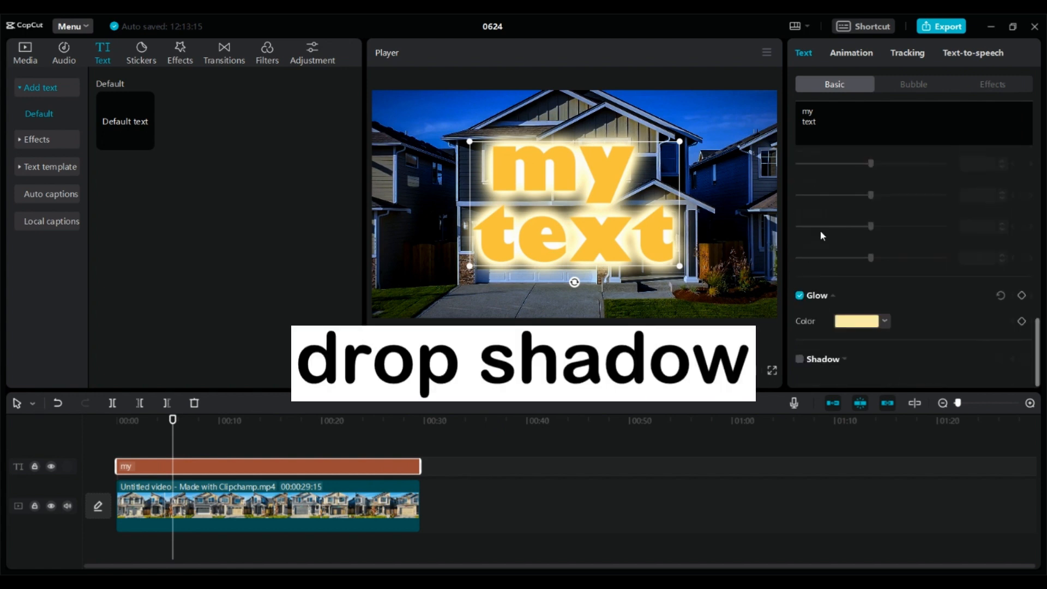
{"action": "scroll", "coordinate": [824, 240], "scroll_direction": "down", "scroll_amount": 2}
{"action": "left_click", "coordinate": [800, 297]}
{"action": "left_click", "coordinate": [800, 358]}
{"action": "scroll", "coordinate": [846, 289], "scroll_direction": "down", "scroll_amount": 1}
{"action": "scroll", "coordinate": [848, 319], "scroll_direction": "down", "scroll_amount": 2}
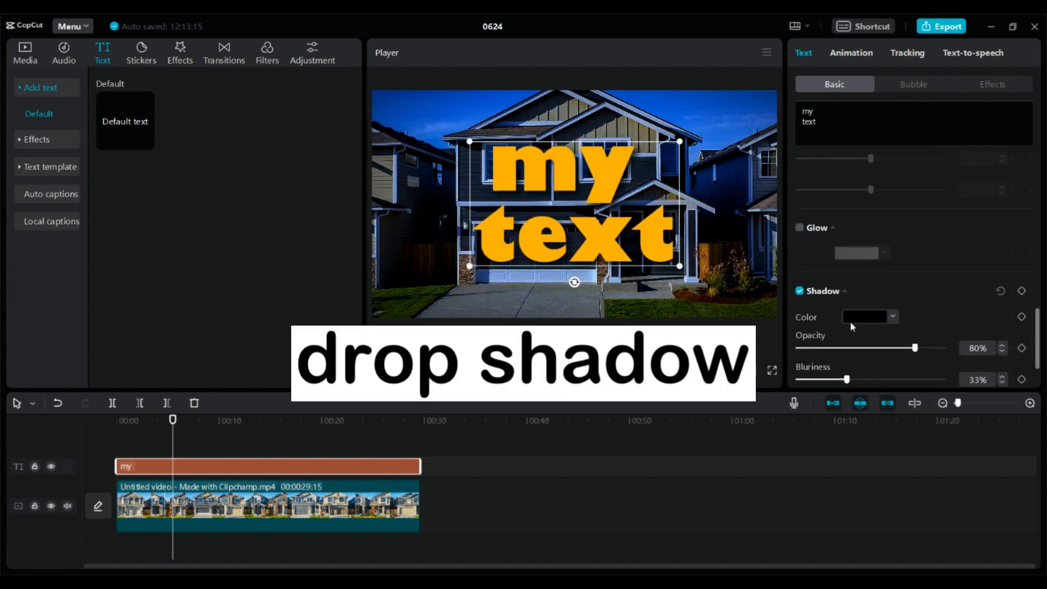
Step: Give the text shadow a light green color, 100% opacity and 0% blurriness
{"action": "left_click", "coordinate": [893, 286]}
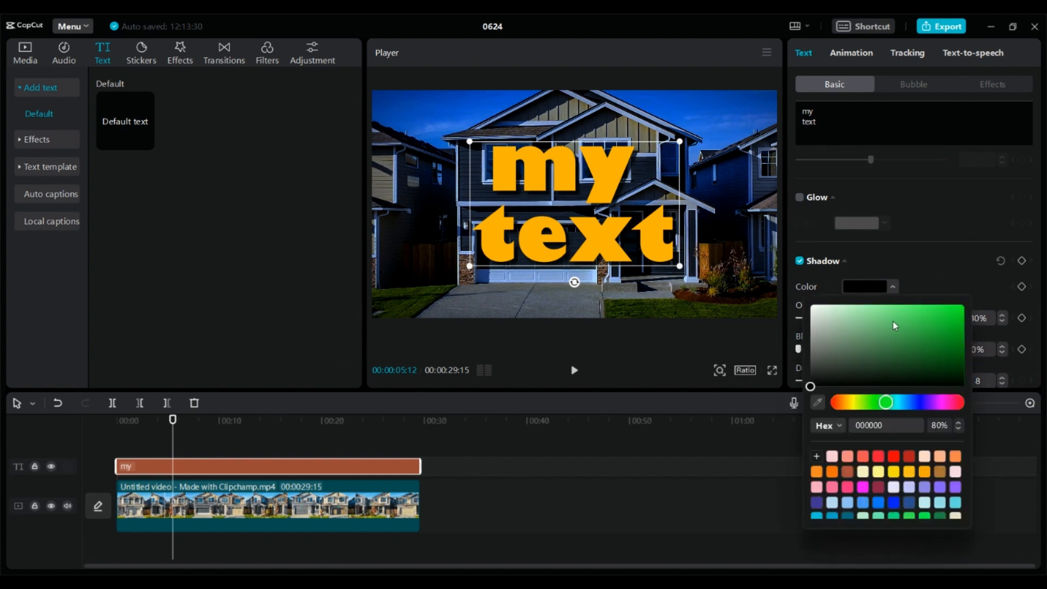
{"action": "left_click_drag", "start_coordinate": [895, 325], "coordinate": [910, 282]}
{"action": "left_click", "coordinate": [936, 269]}
{"action": "left_click", "coordinate": [844, 261]}
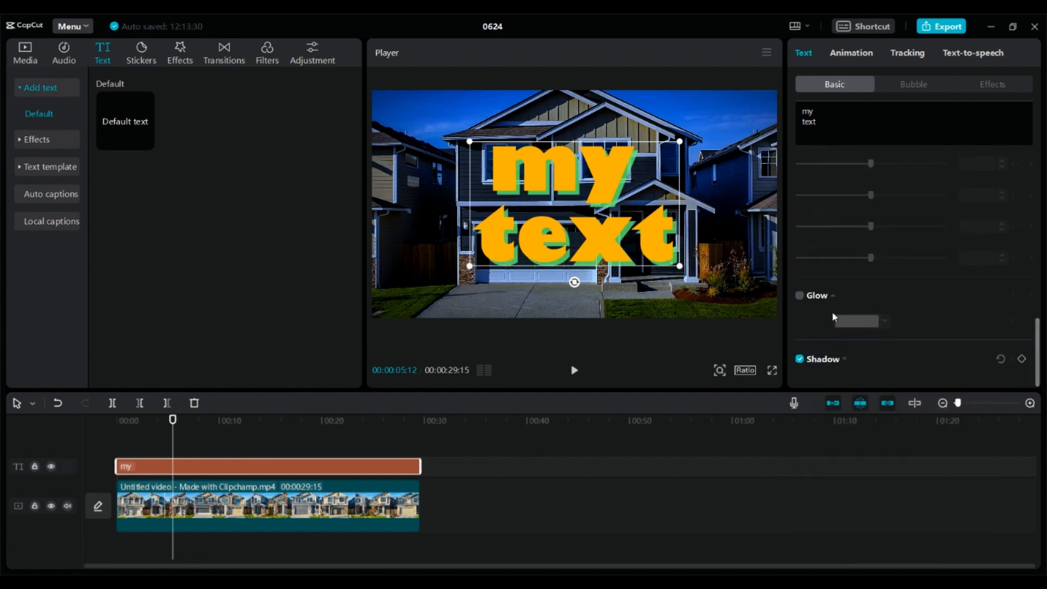
{"action": "left_click", "coordinate": [832, 359]}
{"action": "scroll", "coordinate": [846, 329], "scroll_direction": "down", "scroll_amount": 4}
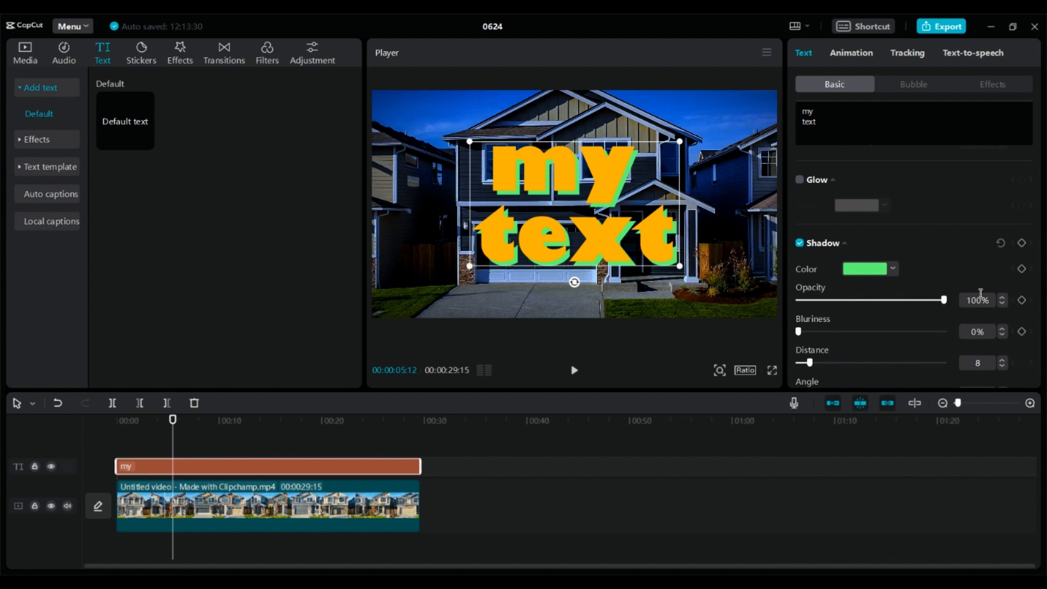
Step: Try the shadow with 49% blurriness, a distance of 38 and an angle of -36°, and turn the shadow off
{"action": "left_click_drag", "start_coordinate": [832, 362], "coordinate": [877, 358]}
{"action": "scroll", "coordinate": [908, 301], "scroll_direction": "down", "scroll_amount": 1}
{"action": "left_click_drag", "start_coordinate": [885, 319], "coordinate": [853, 327]}
{"action": "left_click_drag", "start_coordinate": [944, 264], "coordinate": [884, 264]}
{"action": "left_click_drag", "start_coordinate": [832, 296], "coordinate": [940, 266]}
{"action": "left_click_drag", "start_coordinate": [861, 359], "coordinate": [856, 360]}
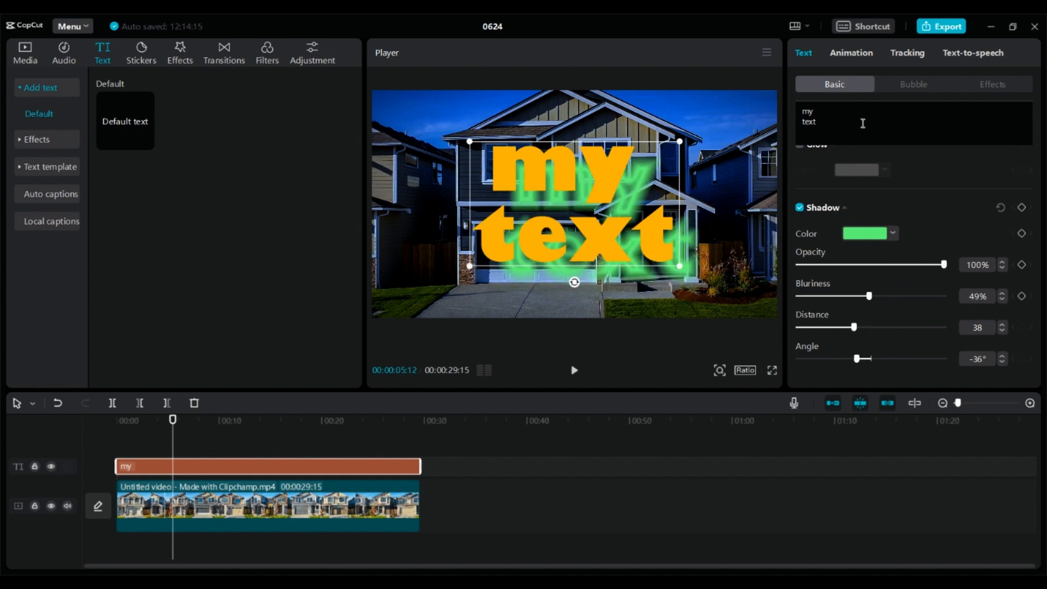
{"action": "left_click", "coordinate": [800, 207]}
Step: Try the rectangular card bubble and the oval speech bubble on the text, and remove the bubble
{"action": "left_click", "coordinate": [909, 85]}
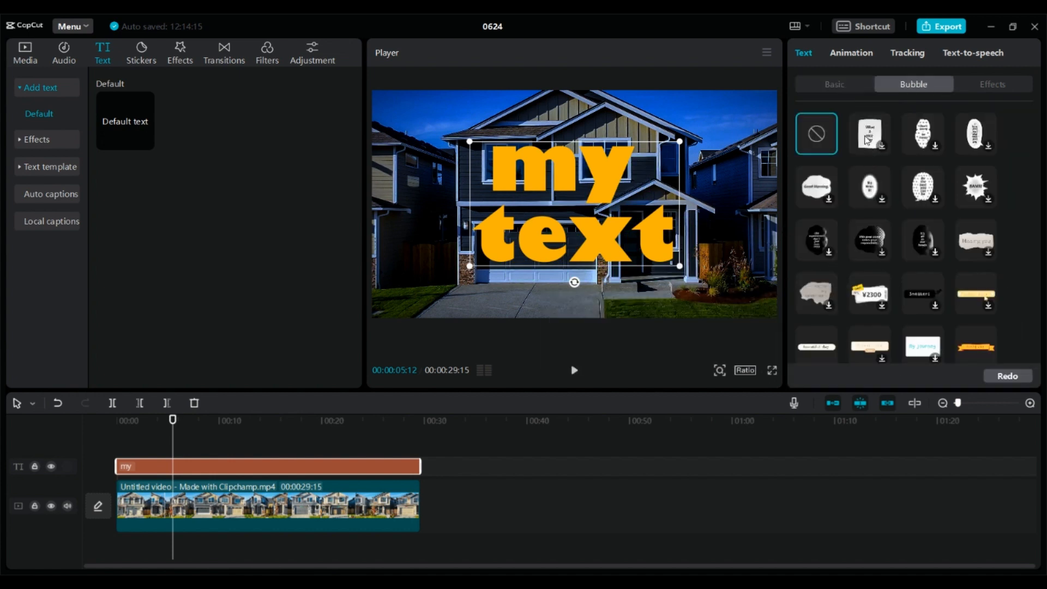
{"action": "left_click", "coordinate": [867, 140]}
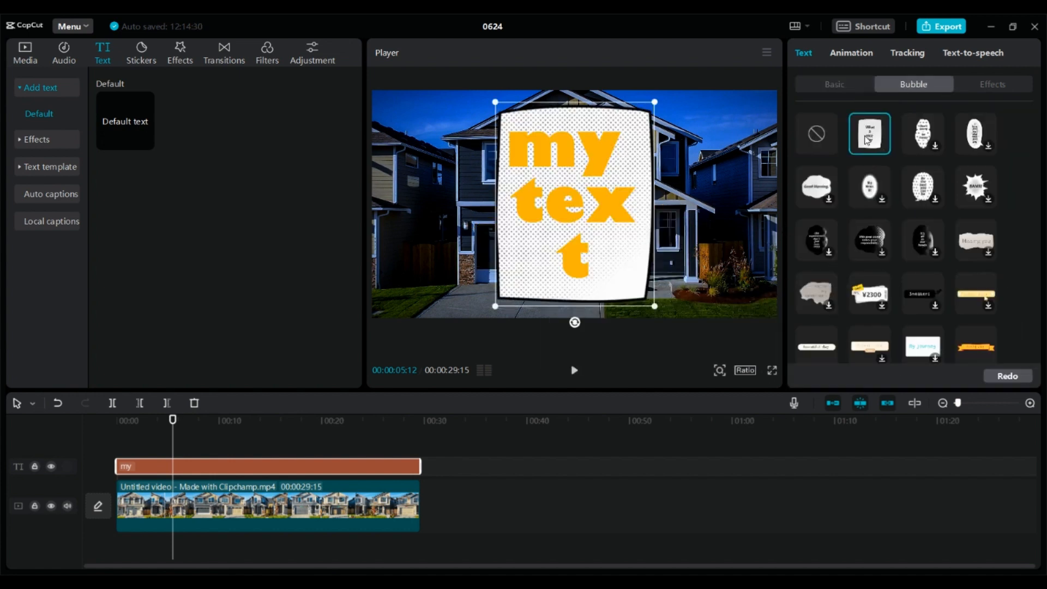
{"action": "left_click", "coordinate": [978, 135]}
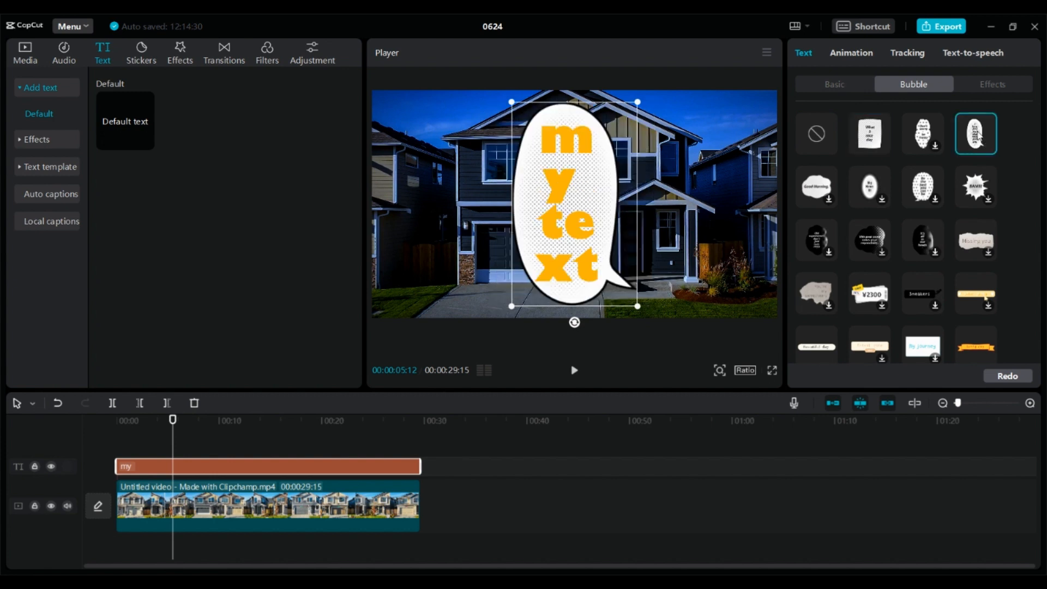
{"action": "left_click", "coordinate": [818, 134]}
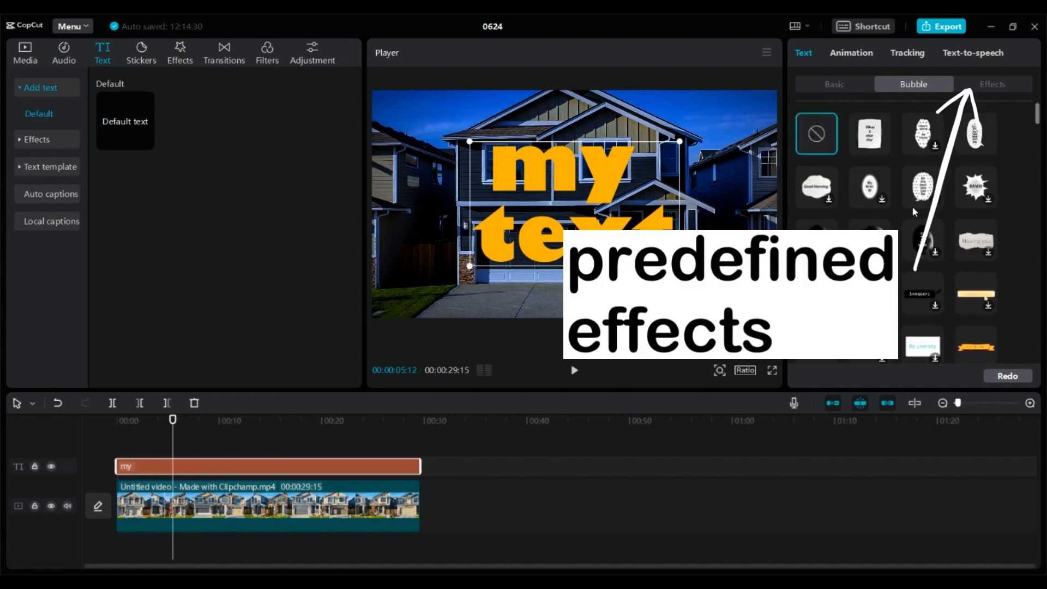
Step: Try several predefined text effects on the title, including blue and blue-purple styles, and remove the effect
{"action": "left_click", "coordinate": [1006, 86]}
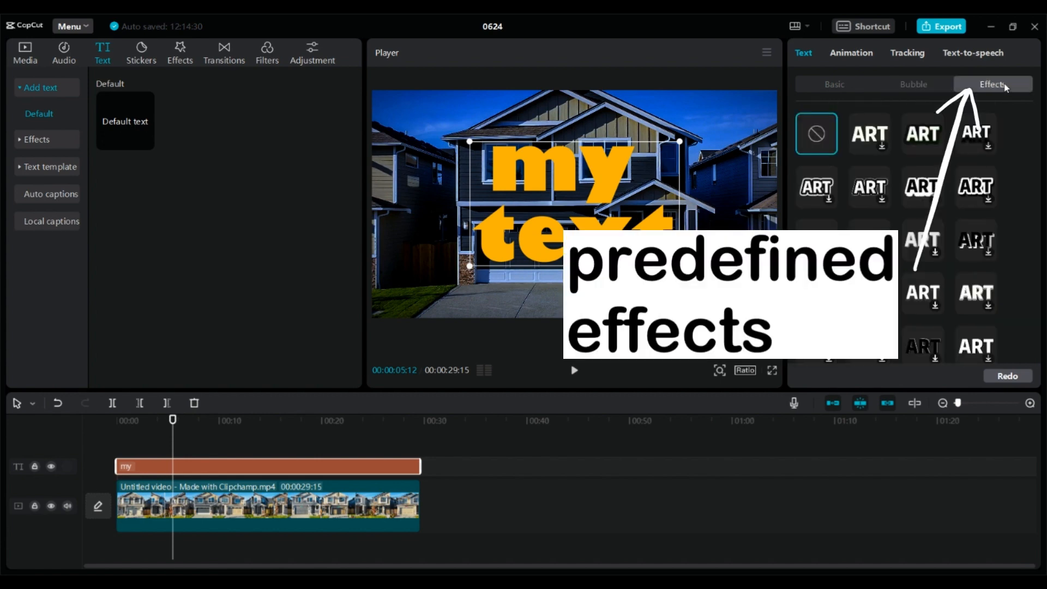
{"action": "scroll", "coordinate": [875, 174], "scroll_direction": "down", "scroll_amount": 2}
{"action": "scroll", "coordinate": [875, 174], "scroll_direction": "down", "scroll_amount": 1}
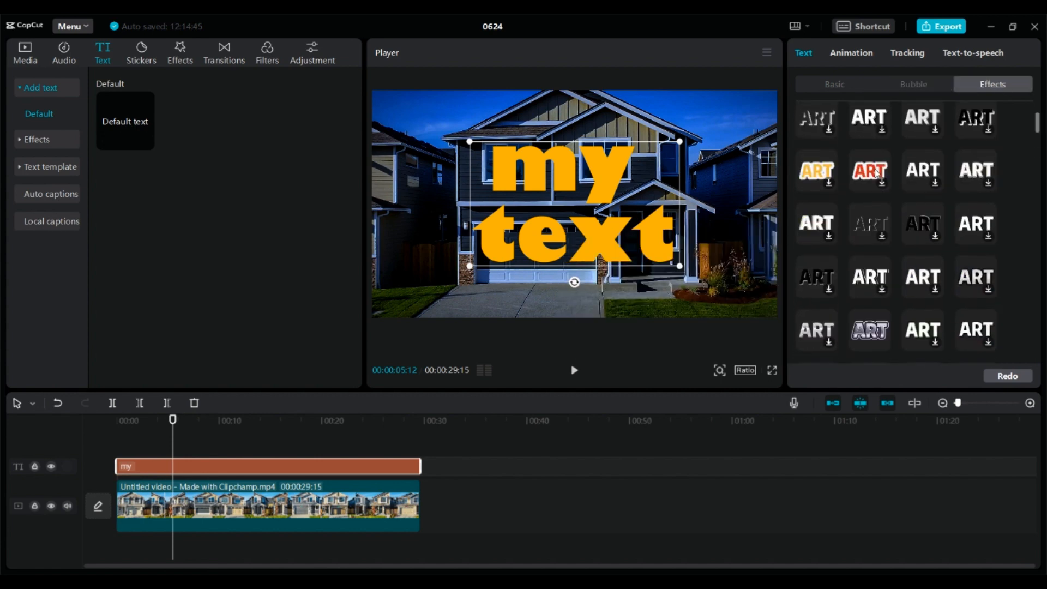
{"action": "left_click", "coordinate": [875, 181]}
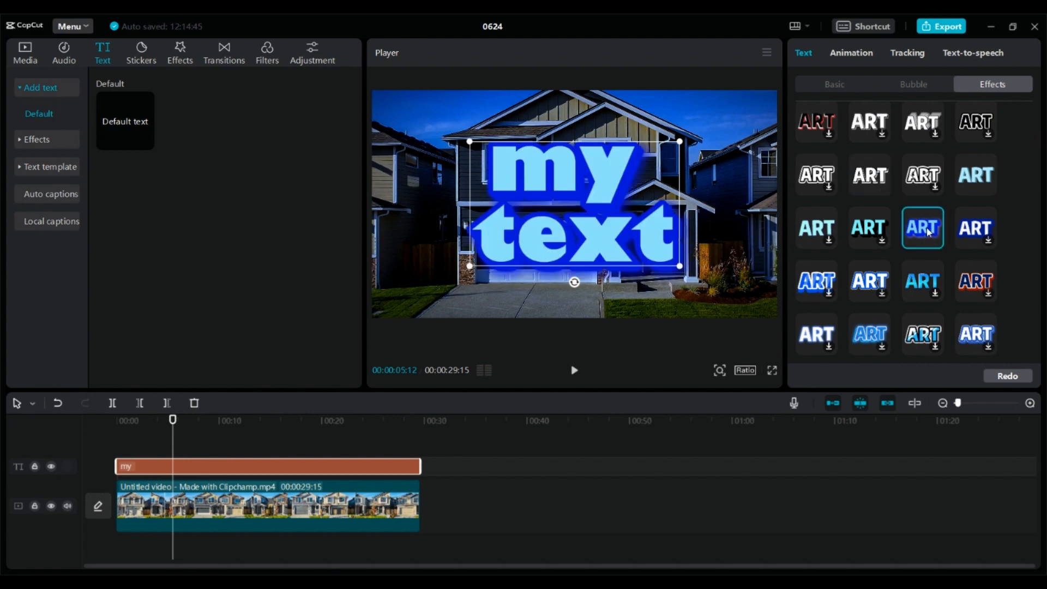
{"action": "left_click", "coordinate": [931, 275]}
{"action": "scroll", "coordinate": [888, 230], "scroll_direction": "down", "scroll_amount": 5}
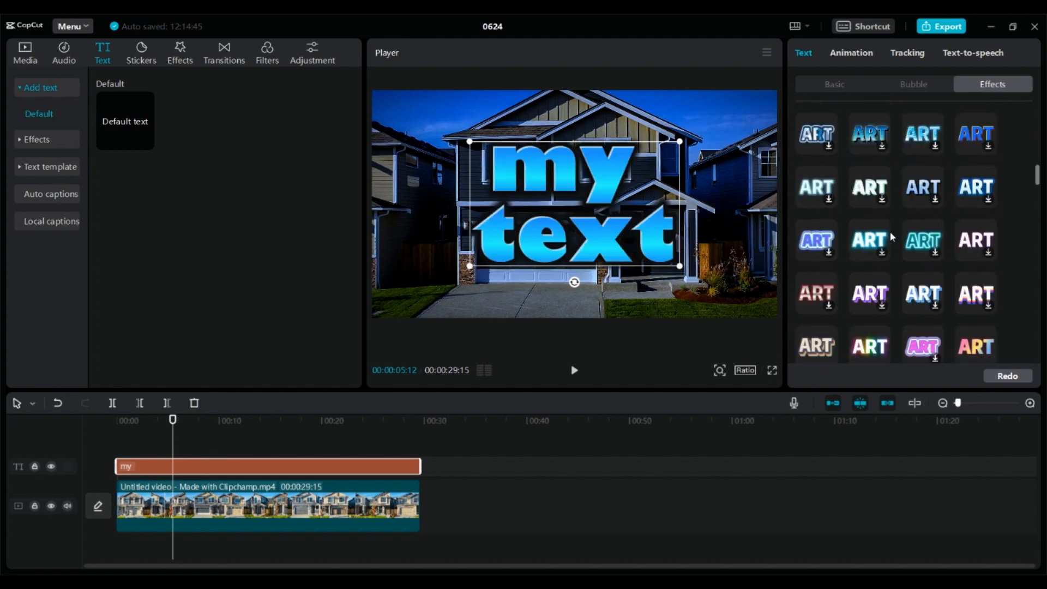
{"action": "scroll", "coordinate": [900, 229], "scroll_direction": "up", "scroll_amount": 3}
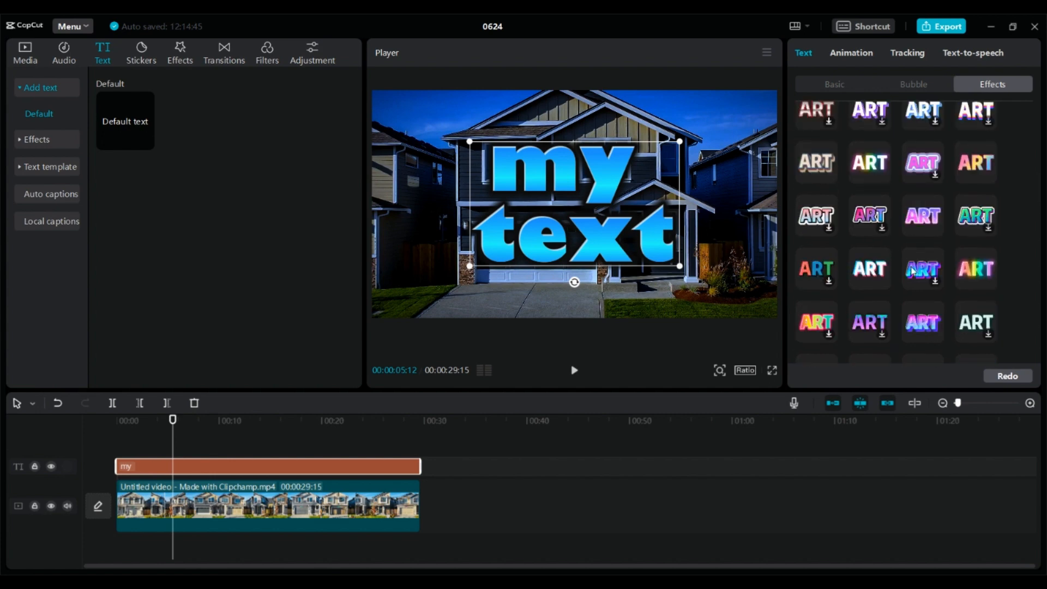
{"action": "scroll", "coordinate": [903, 237], "scroll_direction": "up", "scroll_amount": 3}
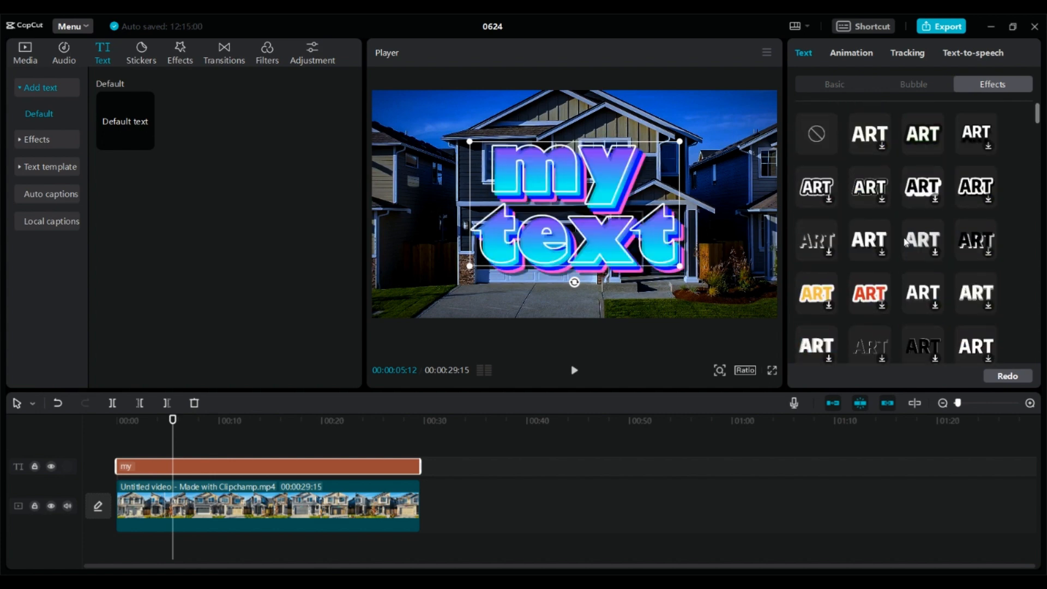
{"action": "left_click", "coordinate": [816, 133]}
Step: Apply the Trail entrance animation to the text and set its duration to 4.5 s
{"action": "left_click", "coordinate": [867, 53]}
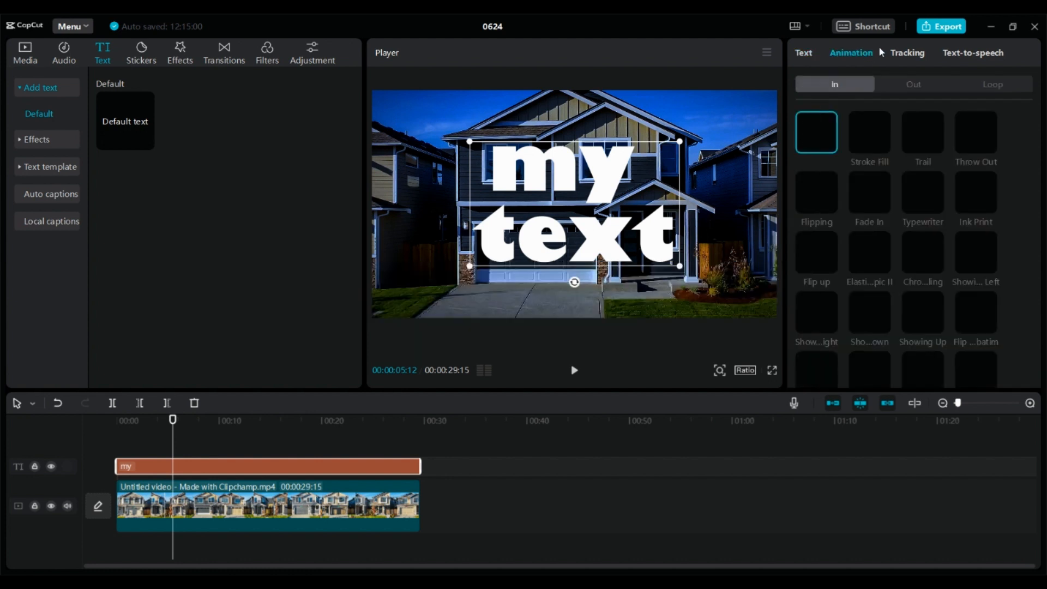
{"action": "left_click", "coordinate": [923, 134]}
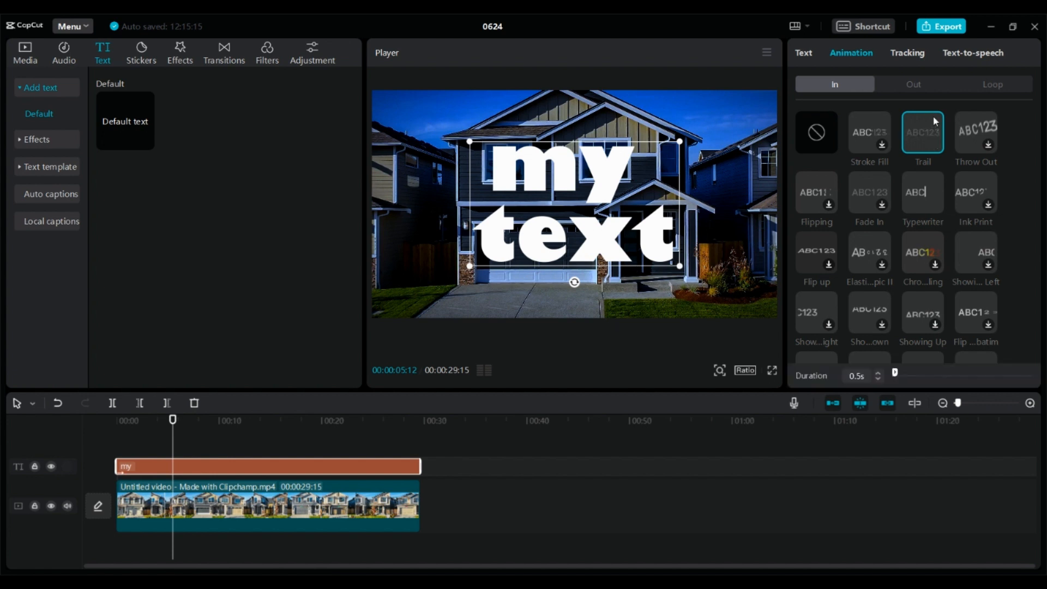
{"action": "left_click_drag", "start_coordinate": [918, 382], "coordinate": [1000, 373]}
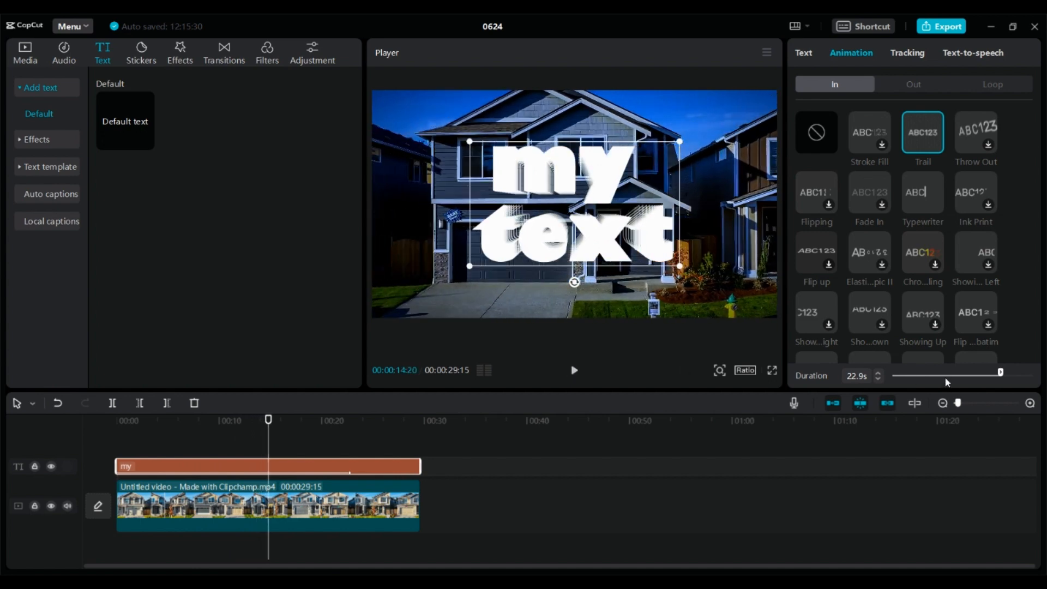
{"action": "left_click_drag", "start_coordinate": [919, 380], "coordinate": [915, 379]}
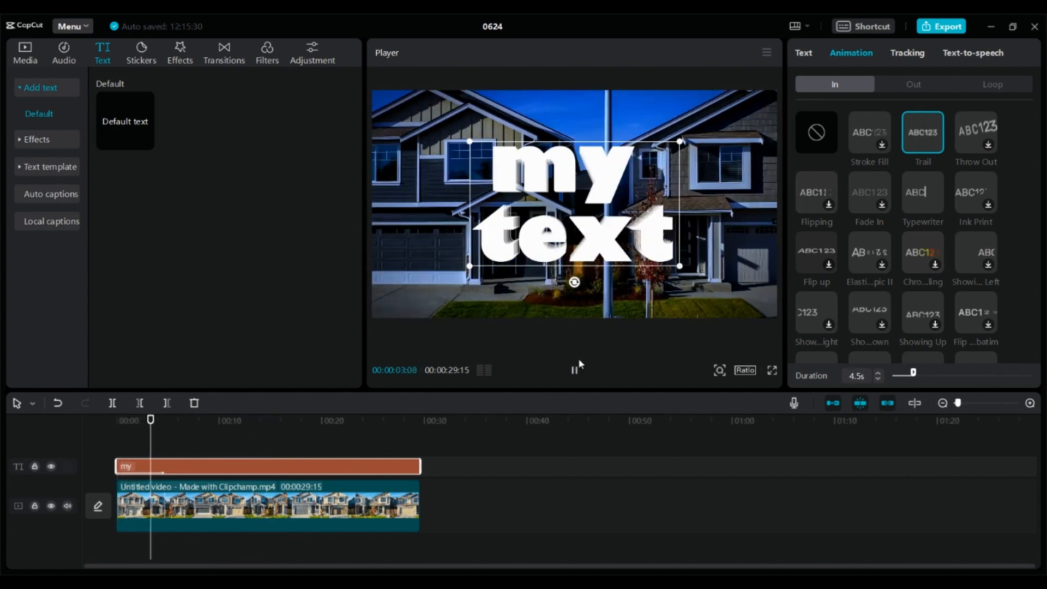
Step: Add the "Trail…ating" loop animation to the text, set its speed to 3.2 s and preview it
{"action": "left_click", "coordinate": [908, 86]}
{"action": "left_click", "coordinate": [979, 87]}
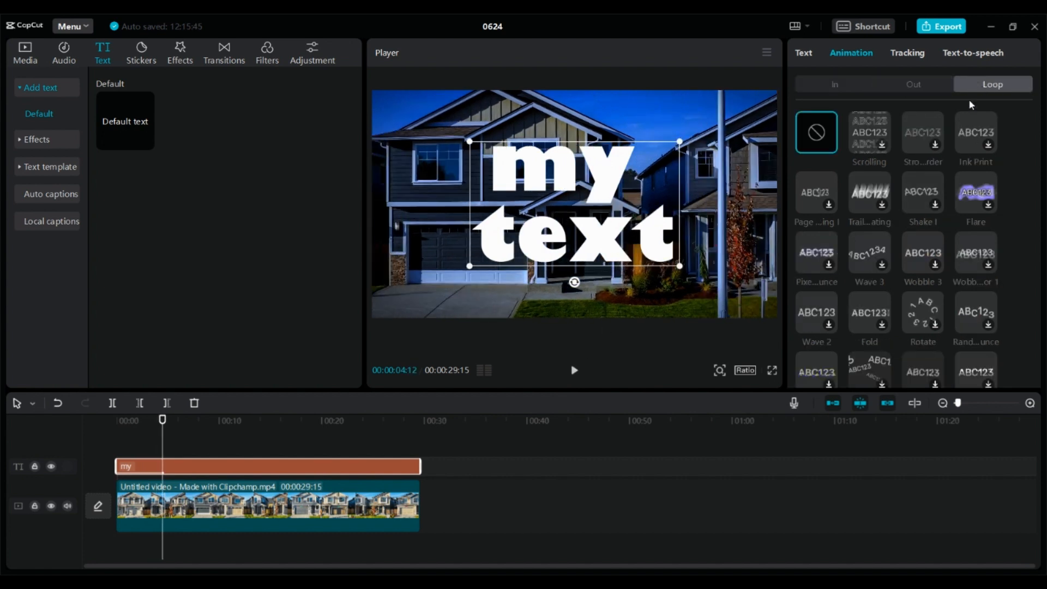
{"action": "left_click", "coordinate": [867, 188]}
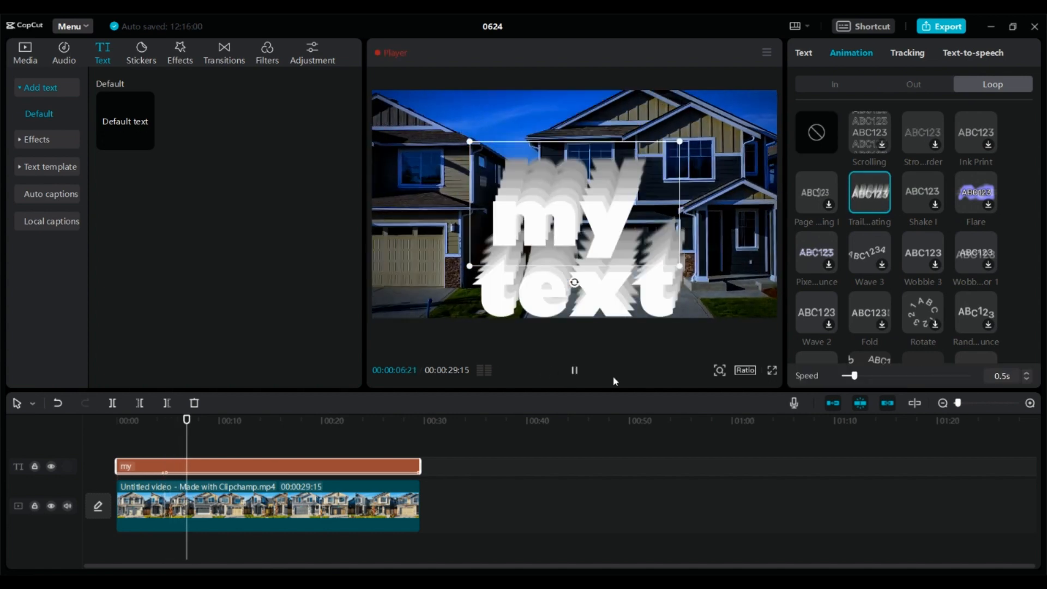
{"action": "left_click_drag", "start_coordinate": [884, 376], "coordinate": [925, 376]}
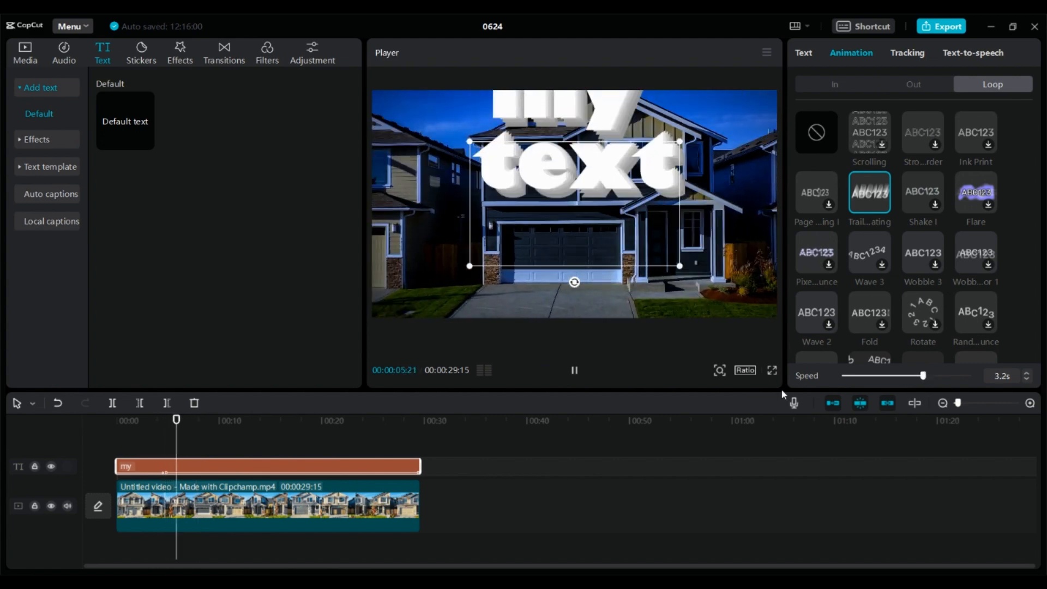
{"action": "left_click", "coordinate": [574, 371]}
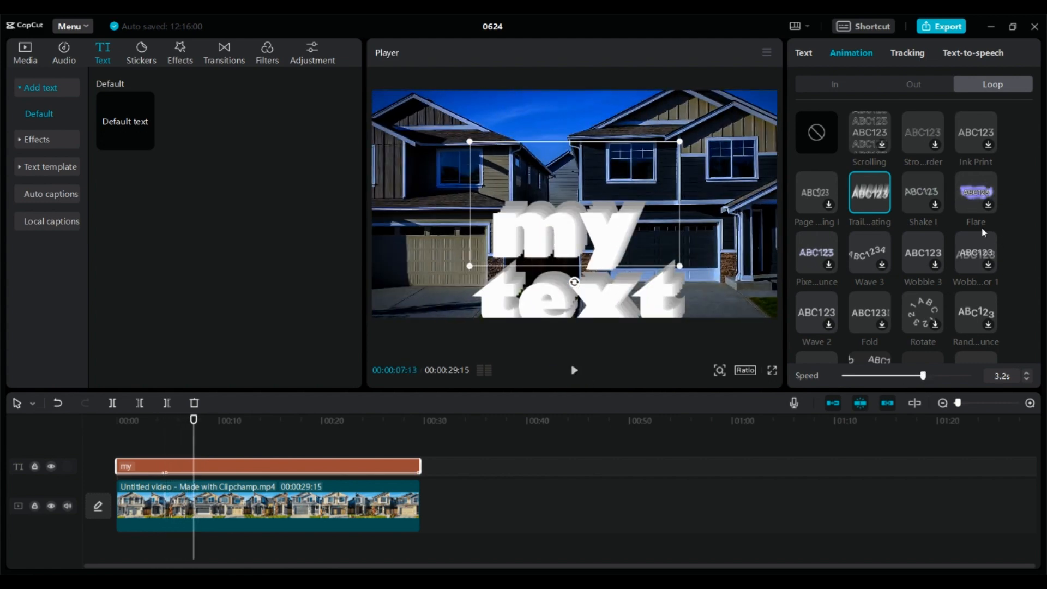
{"action": "scroll", "coordinate": [880, 228], "scroll_direction": "down", "scroll_amount": 1}
Step: Look over the text's motion tracking options and the list of text-to-speech voices
{"action": "left_click", "coordinate": [916, 54]}
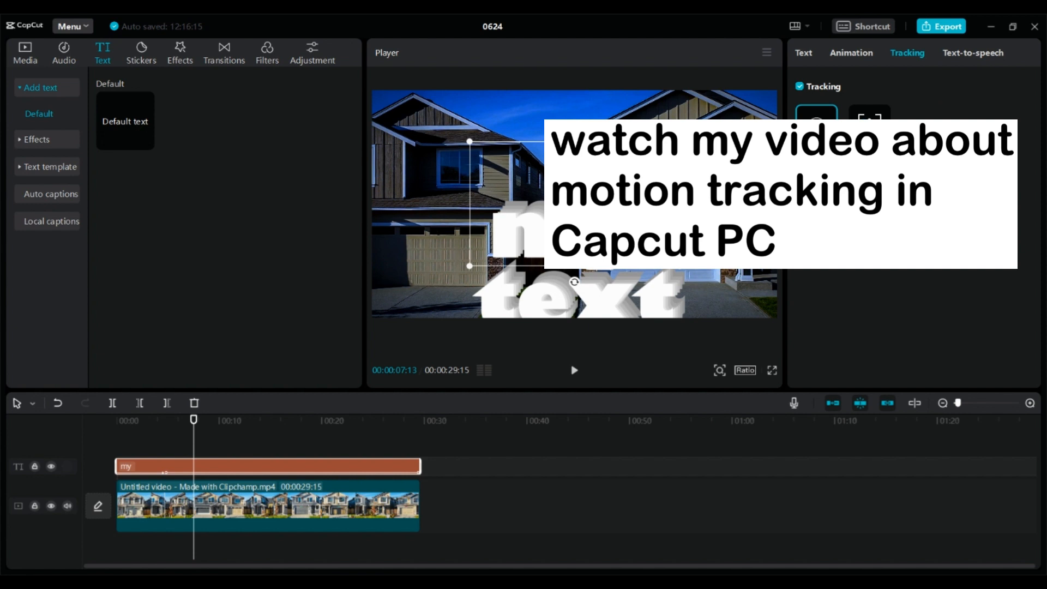
{"action": "left_click", "coordinate": [984, 56]}
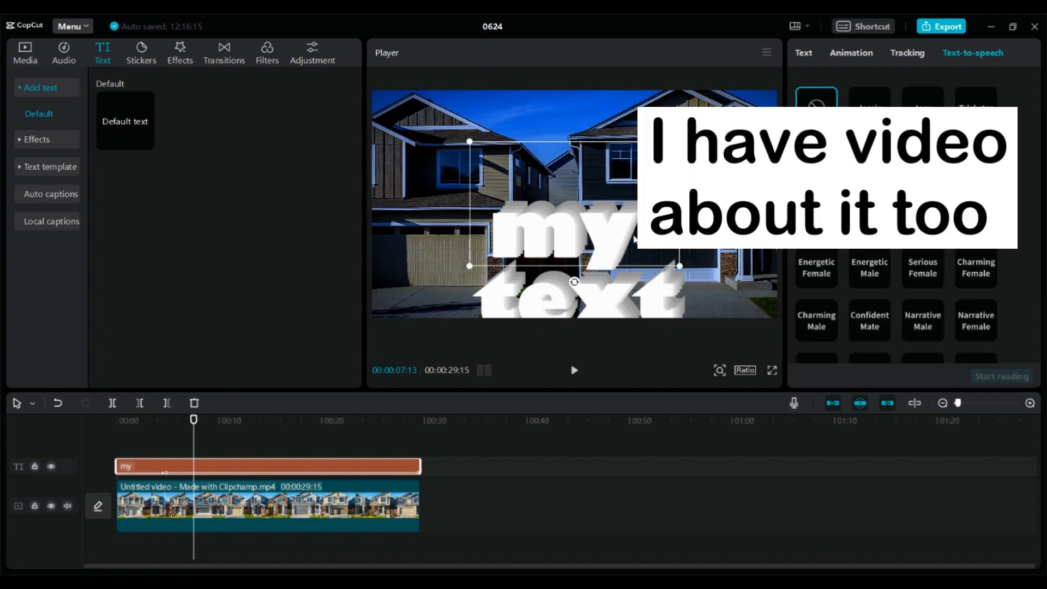
{"action": "scroll", "coordinate": [897, 294], "scroll_direction": "down", "scroll_amount": 5}
{"action": "scroll", "coordinate": [897, 294], "scroll_direction": "up", "scroll_amount": 5}
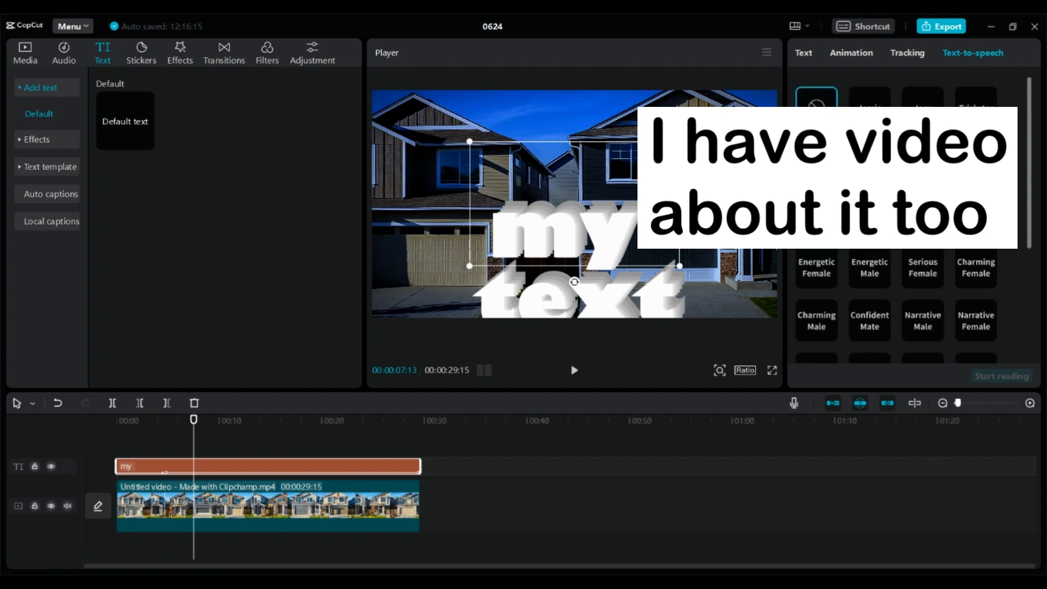